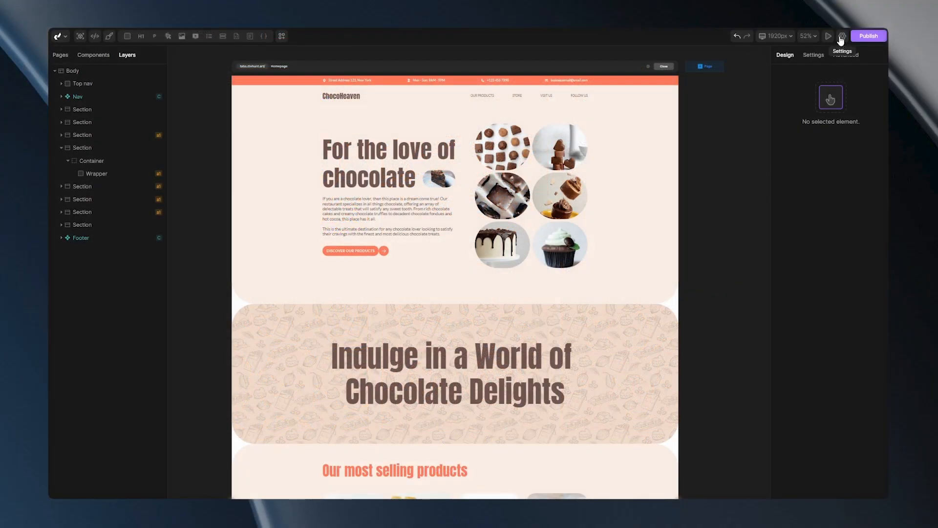
# Check the site's plugin list for the Tabs plugin, and return to the homepage in the builder
pyautogui.click(841, 41)
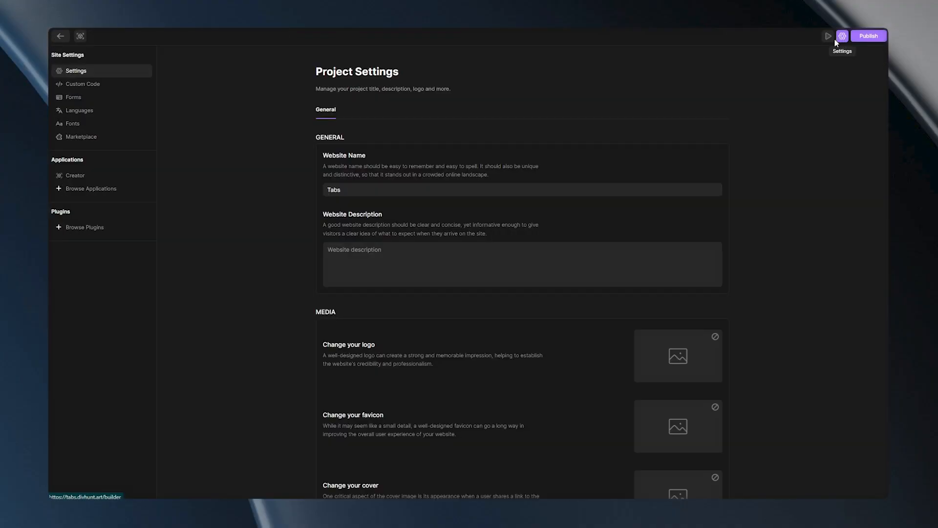
pyautogui.click(98, 232)
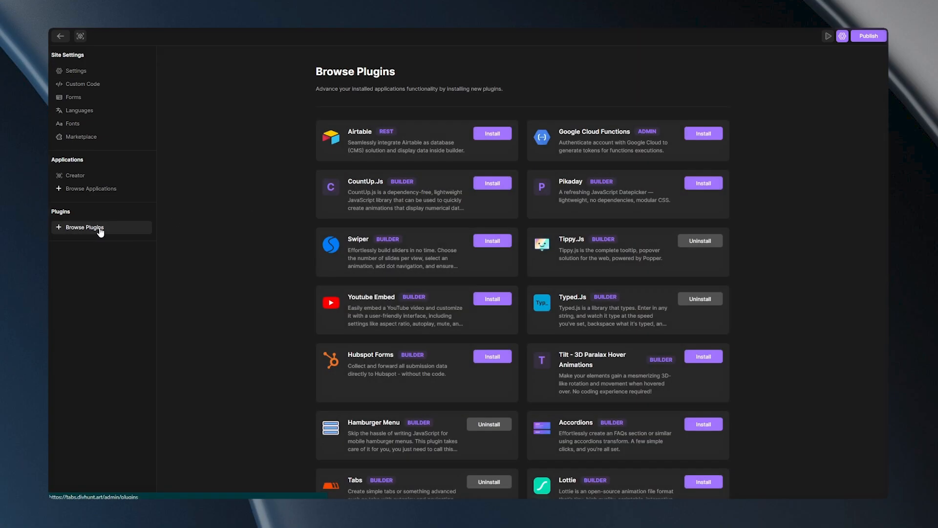
pyautogui.scroll(-5, 226, 234)
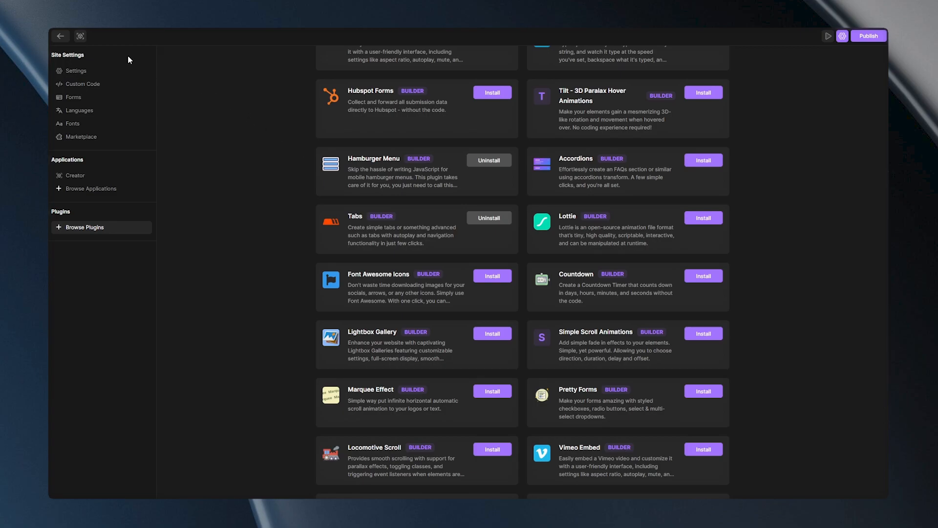
pyautogui.click(60, 36)
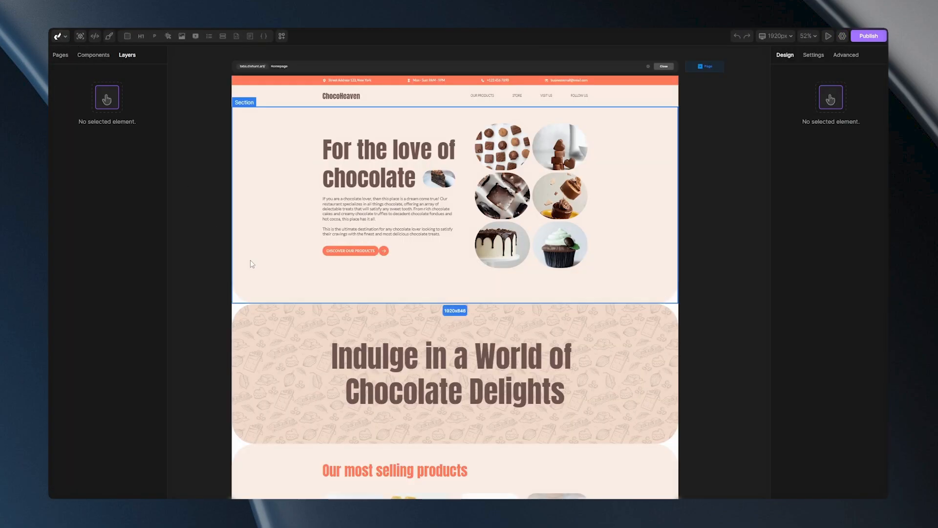
# Add an Auto-Rotating Tabs block to the empty section below the product grid
pyautogui.scroll(-10, 692, 325)
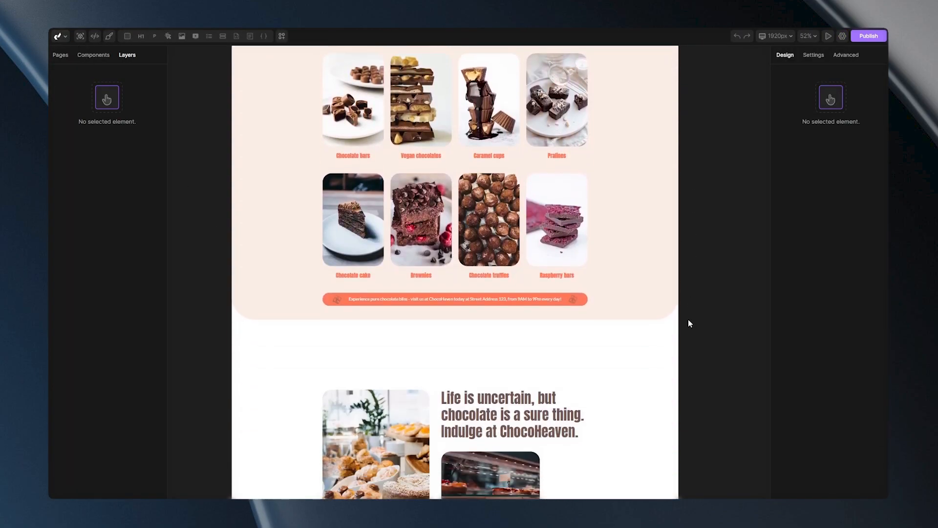
pyautogui.scroll(-2, 688, 322)
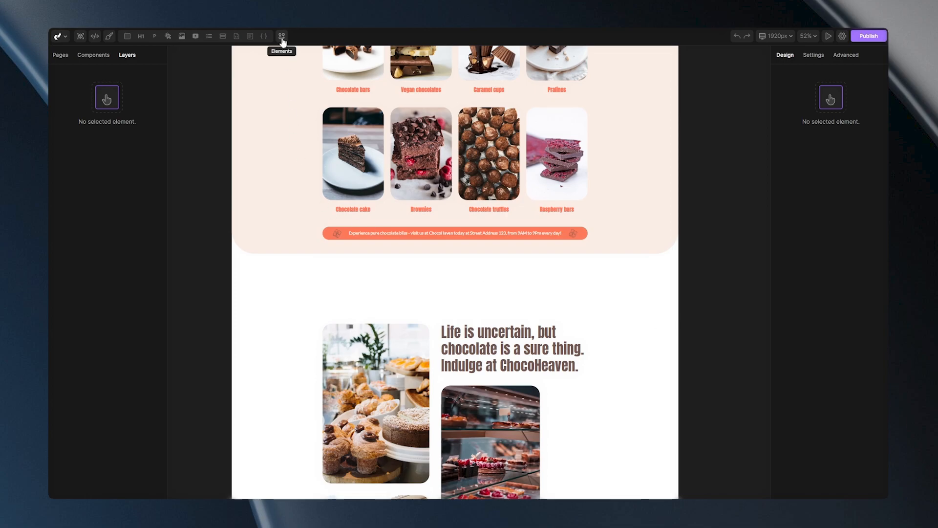
pyautogui.click(282, 37)
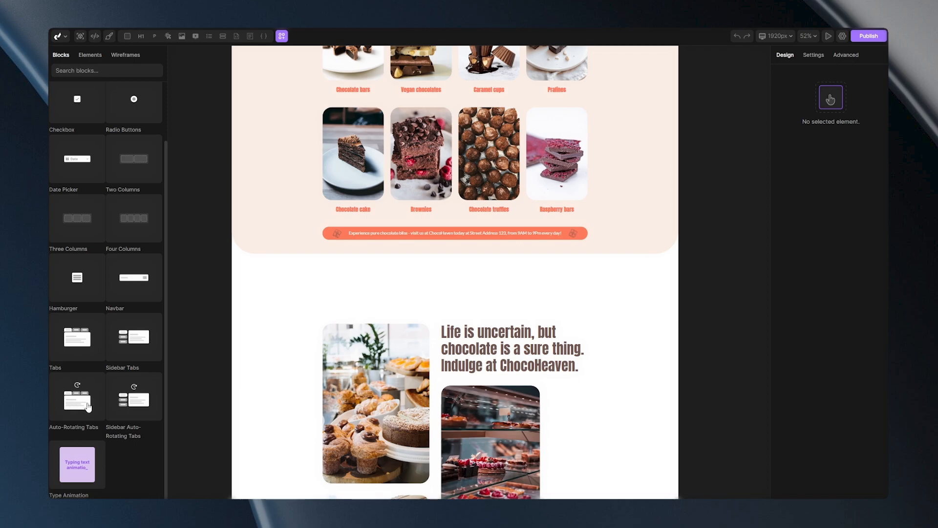
pyautogui.moveTo(76, 402); pyautogui.dragTo(436, 276)
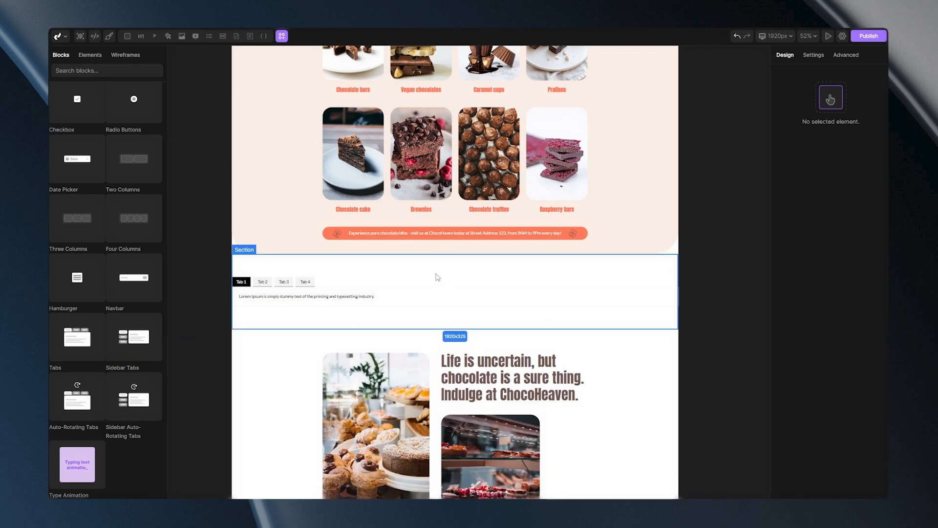
# Move the Autoplay Tabs element into the section's Wrapper, inside its Container
pyautogui.scroll(-3, 430, 245)
pyautogui.click(368, 157)
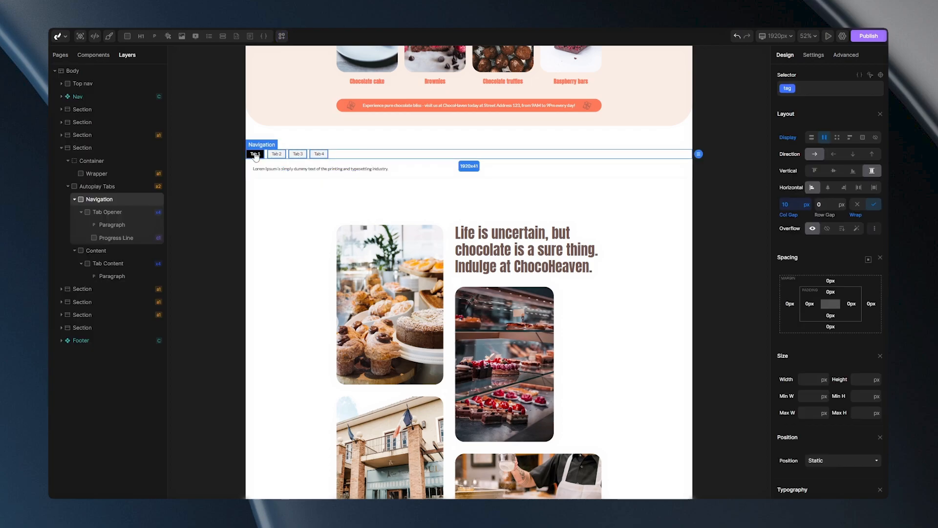
pyautogui.moveTo(90, 192); pyautogui.dragTo(99, 180)
pyautogui.click(315, 187)
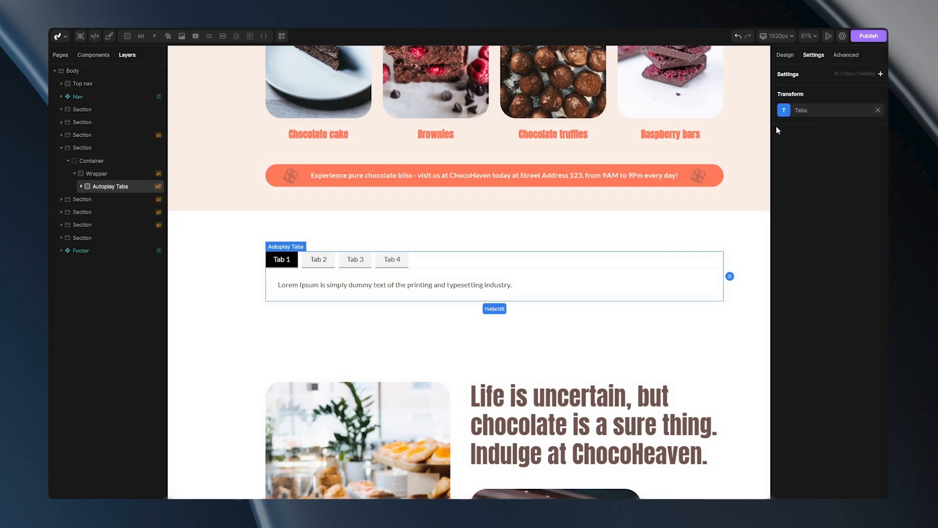
# Expand the Autoplay Tabs layer to examine the nested structure of its Navigation and Content elements
pyautogui.click(81, 187)
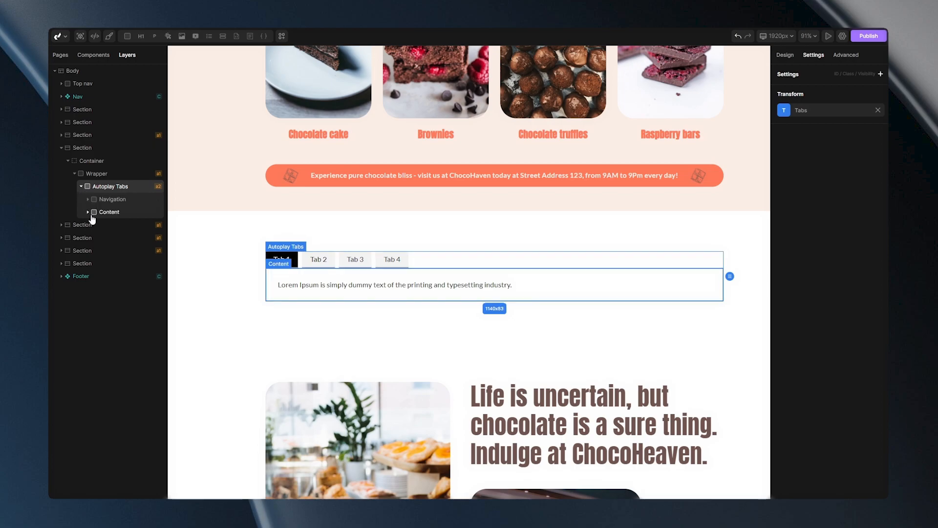
pyautogui.click(88, 200)
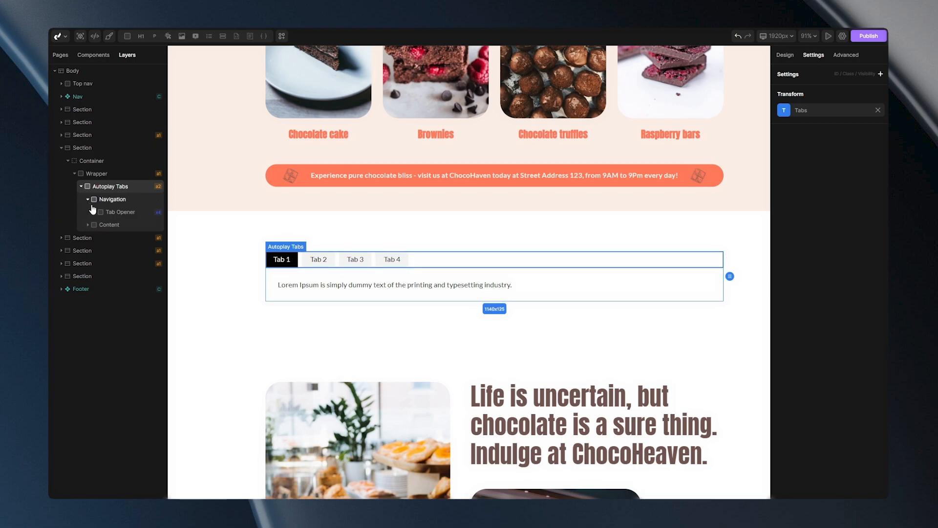
pyautogui.click(94, 213)
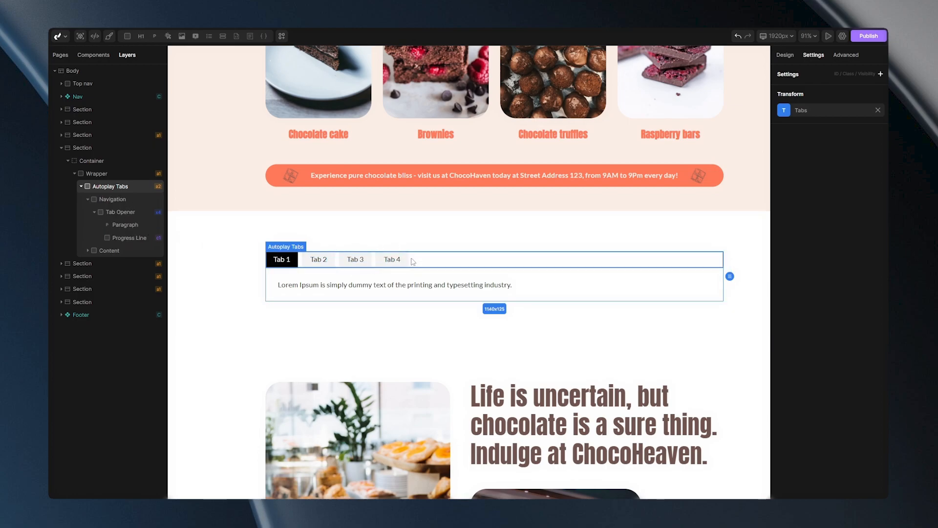
pyautogui.click(88, 250)
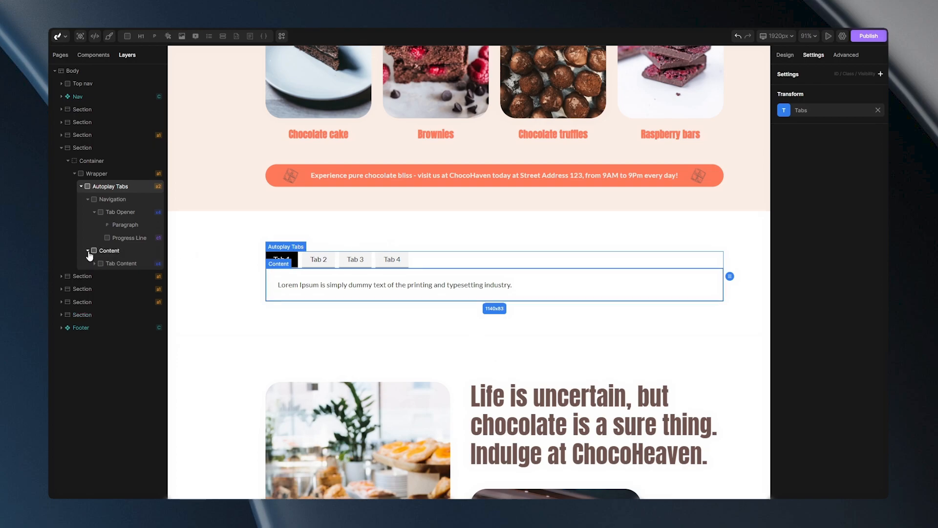
pyautogui.click(94, 263)
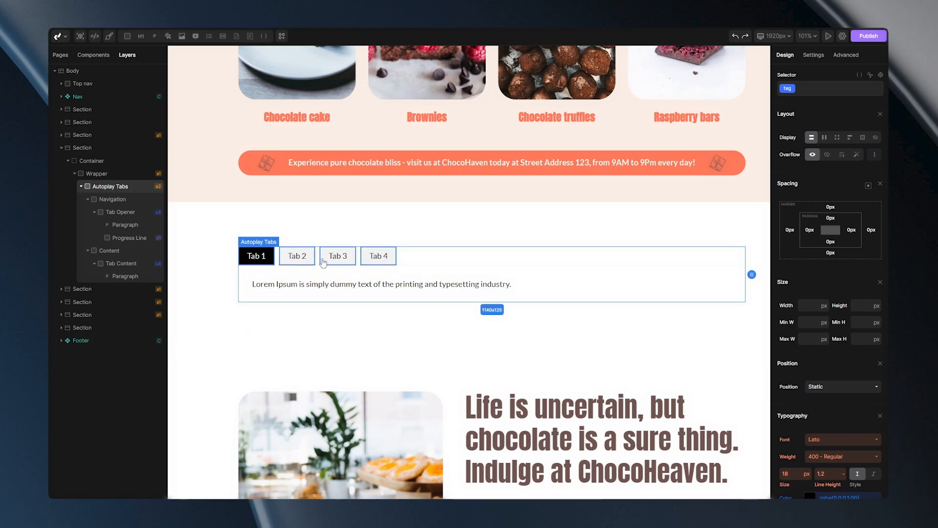
# Make the Tab Opener's background fully transparent by setting its color to rgba(243, 243, 243, 0)
pyautogui.click(322, 262)
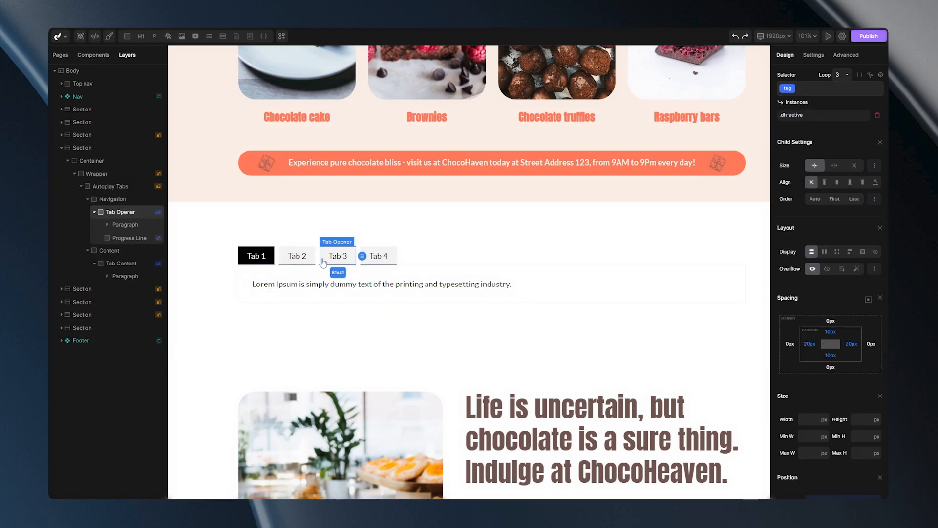
pyautogui.scroll(-10, 830, 282)
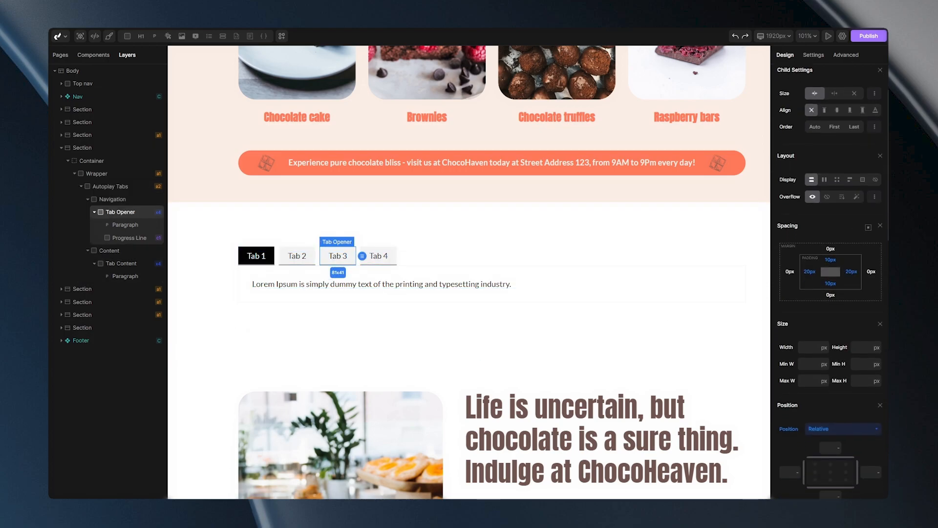
pyautogui.scroll(-2, 811, 320)
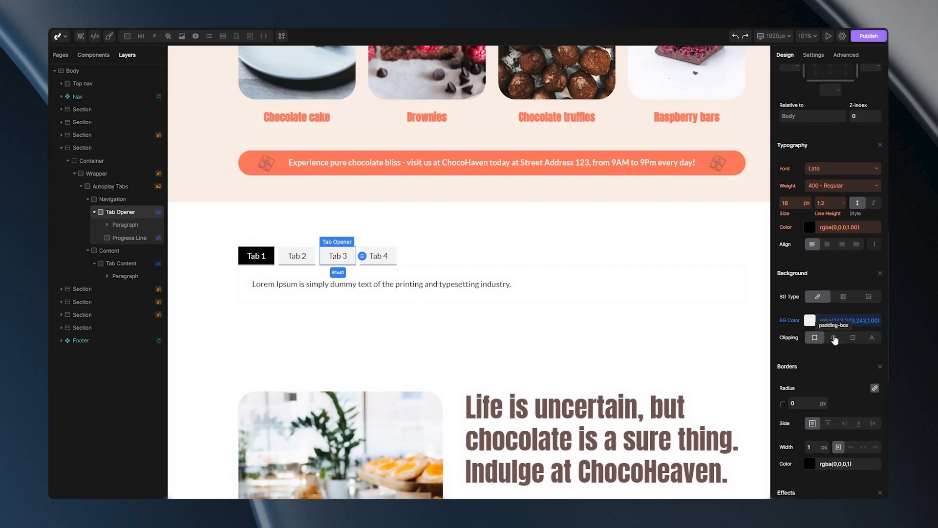
pyautogui.click(809, 320)
pyautogui.moveTo(807, 391); pyautogui.dragTo(792, 392)
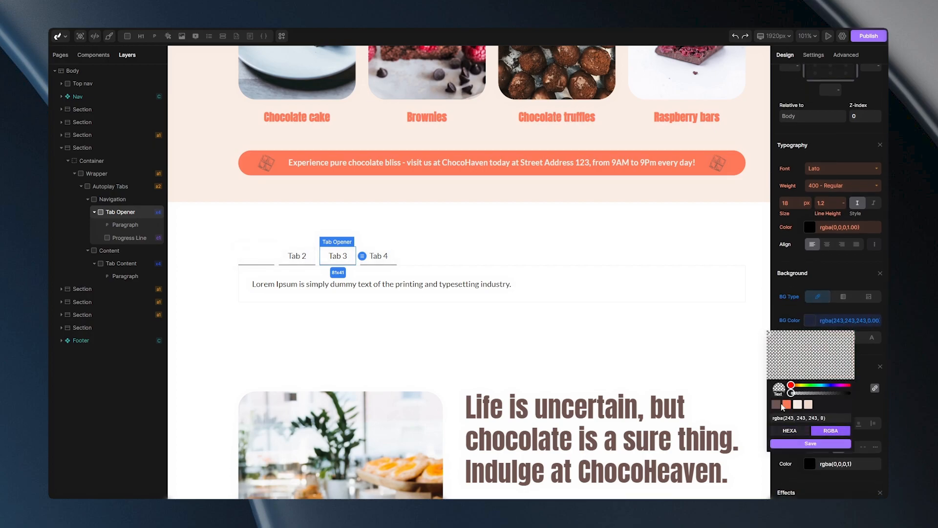
pyautogui.click(796, 442)
# Set the Tab Opener's width to 150 px
pyautogui.scroll(12, 830, 293)
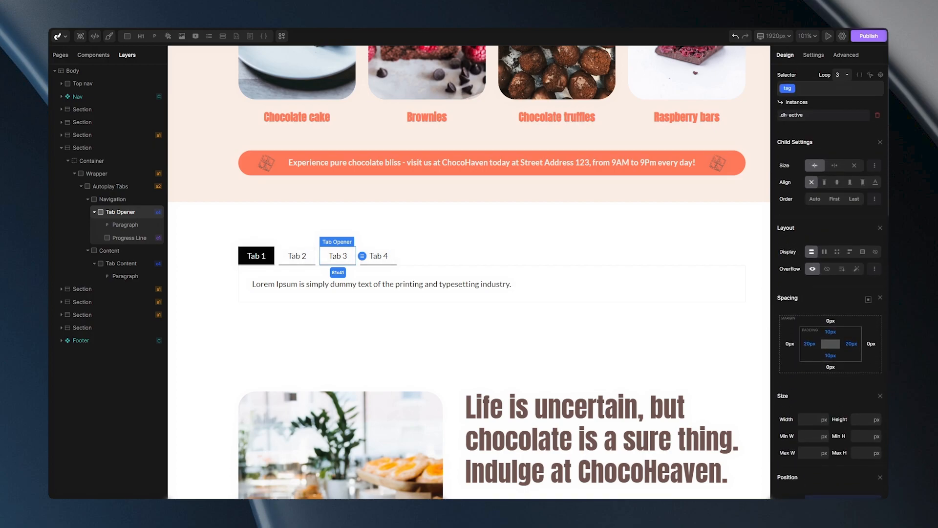
pyautogui.click(809, 418)
pyautogui.write('150')
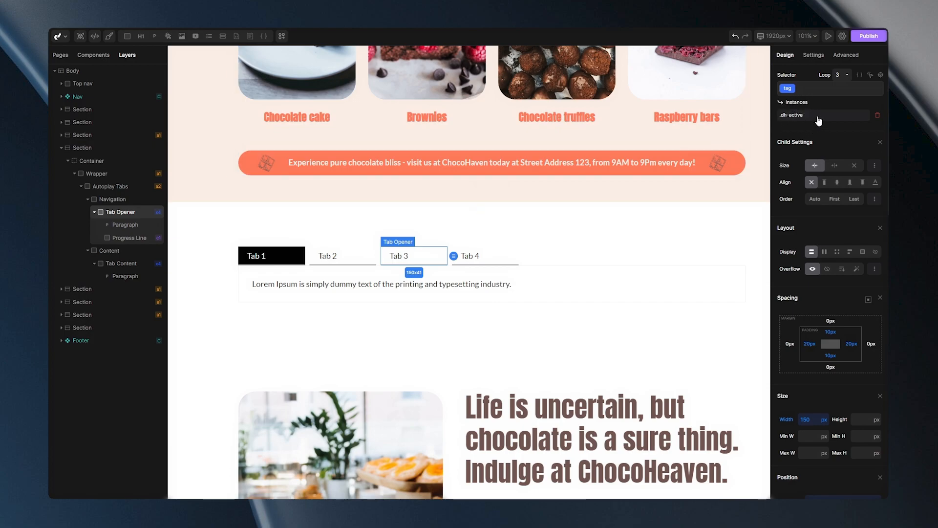
# Set the background color of the Tab Opener's .dh-active instance to the brown Text swatch
pyautogui.click(802, 117)
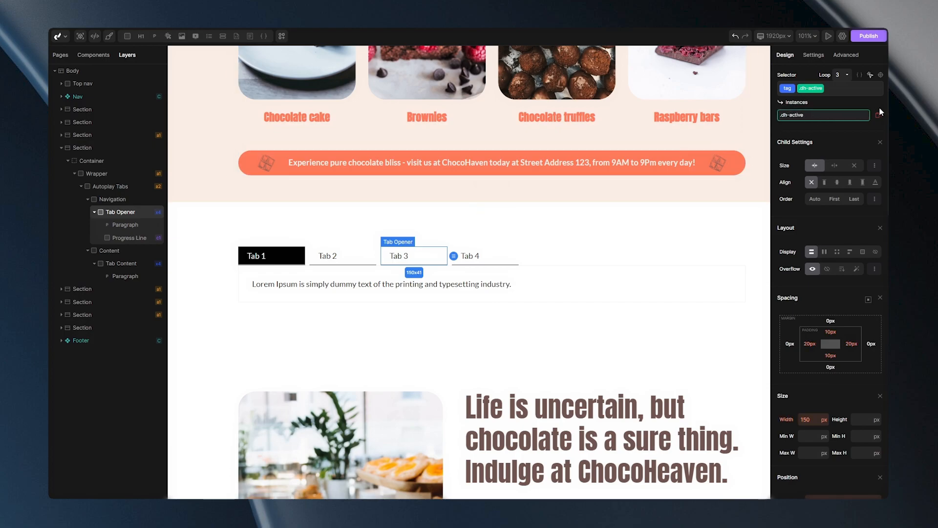
pyautogui.scroll(-10, 829, 282)
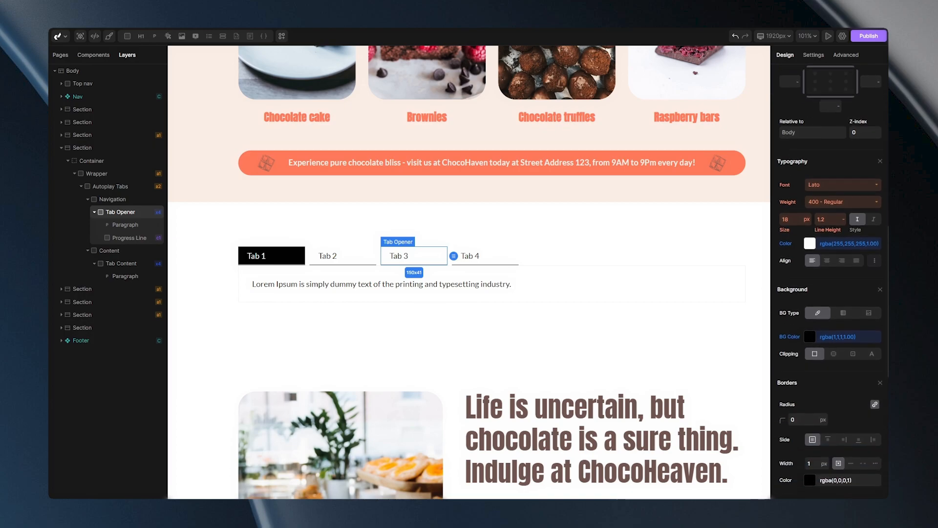
pyautogui.click(808, 304)
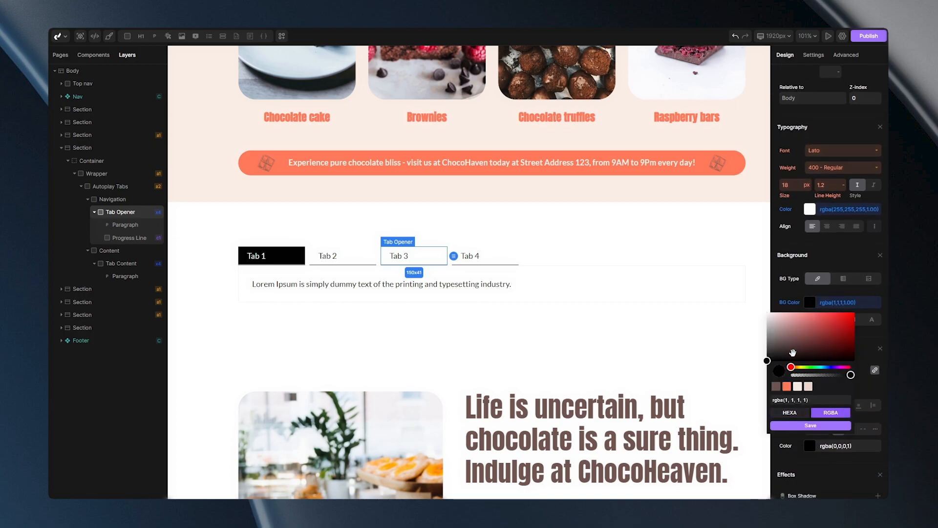
pyautogui.click(778, 387)
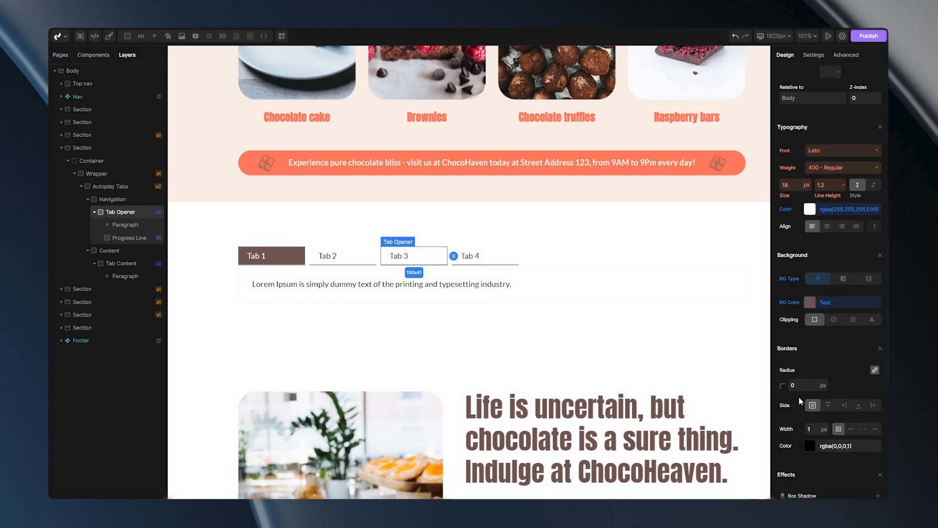
# Unlink the active tab's corner radii and round only its two upper corners to 10 px
pyautogui.scroll(-2, 802, 392)
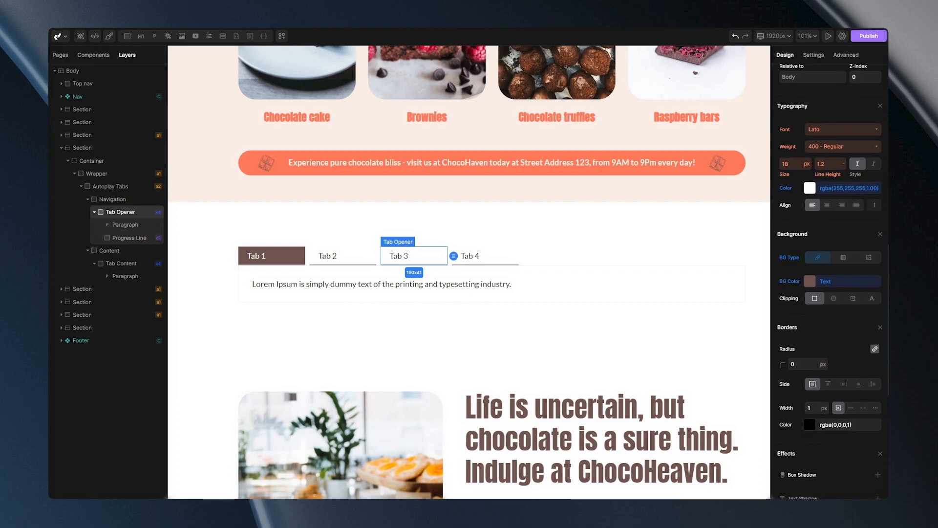
pyautogui.scroll(-6, 887, 319)
pyautogui.click(875, 272)
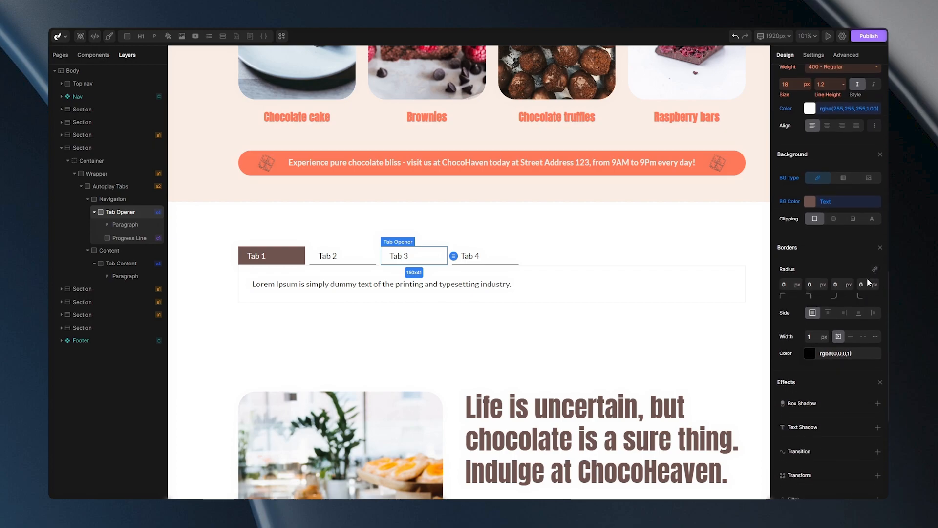
pyautogui.click(789, 286)
pyautogui.write('10')
pyautogui.click(815, 288)
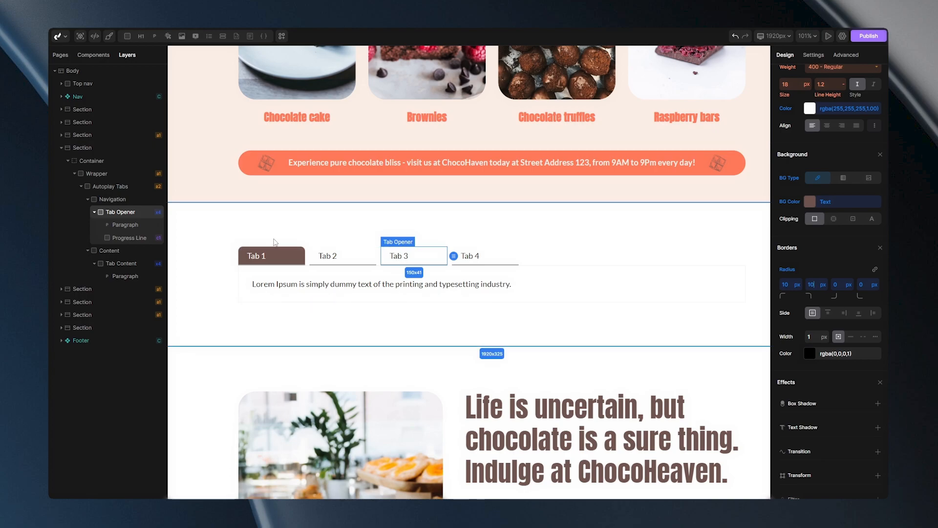
# Give the tabs' Navigation element a bottom margin of 24 px
pyautogui.click(120, 200)
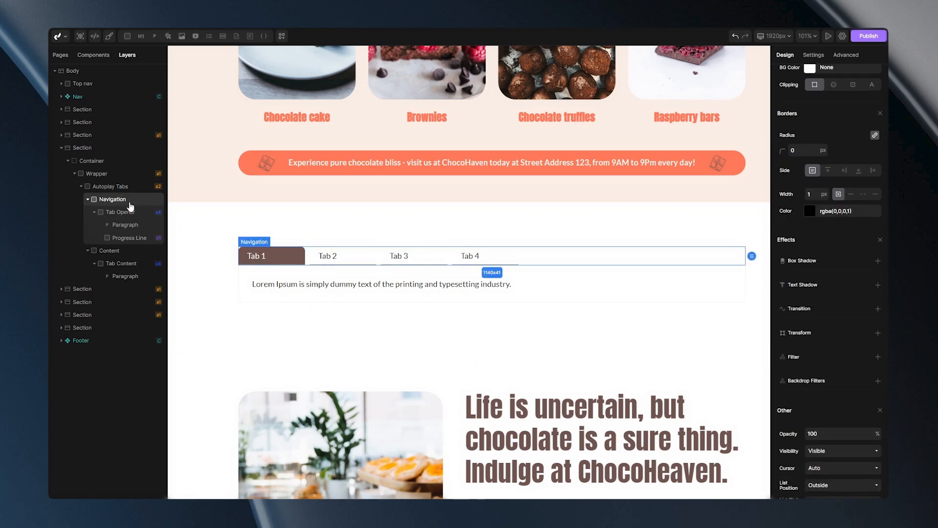
pyautogui.scroll(15, 798, 286)
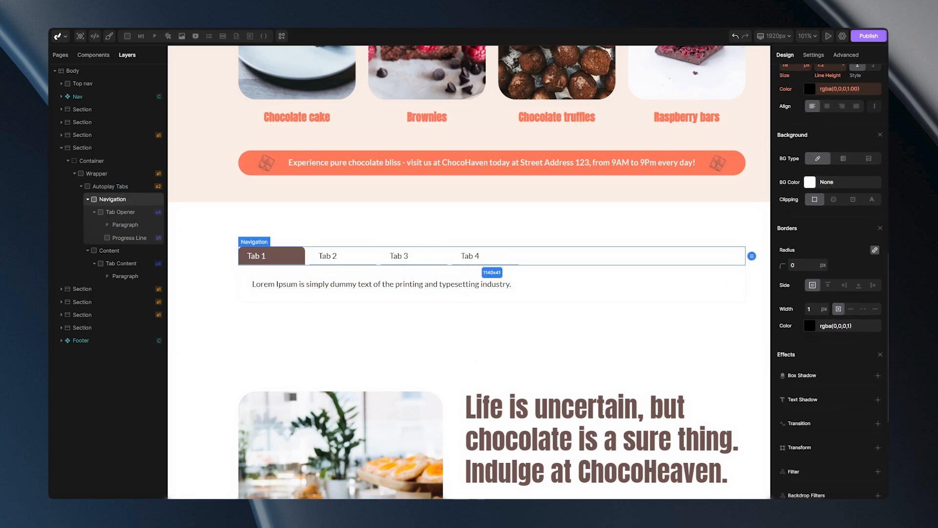
pyautogui.moveTo(849, 326); pyautogui.dragTo(848, 343)
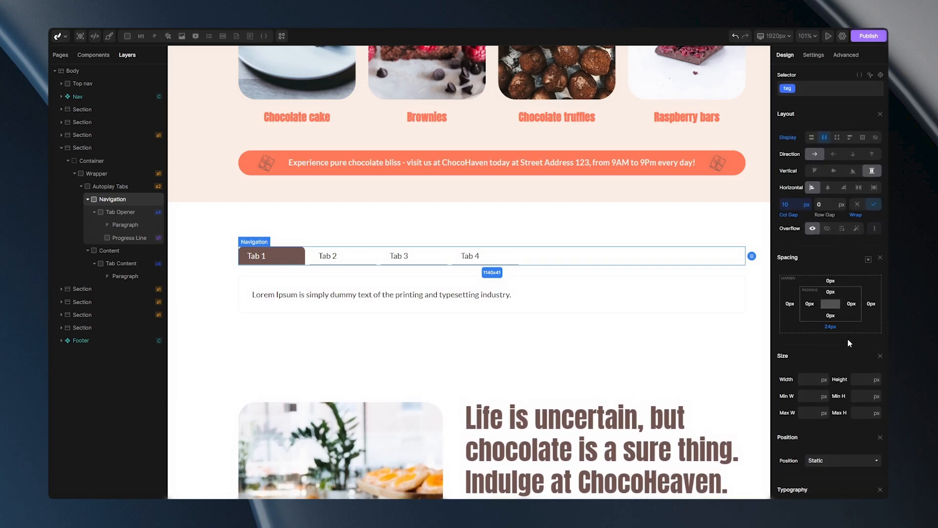
pyautogui.click(686, 344)
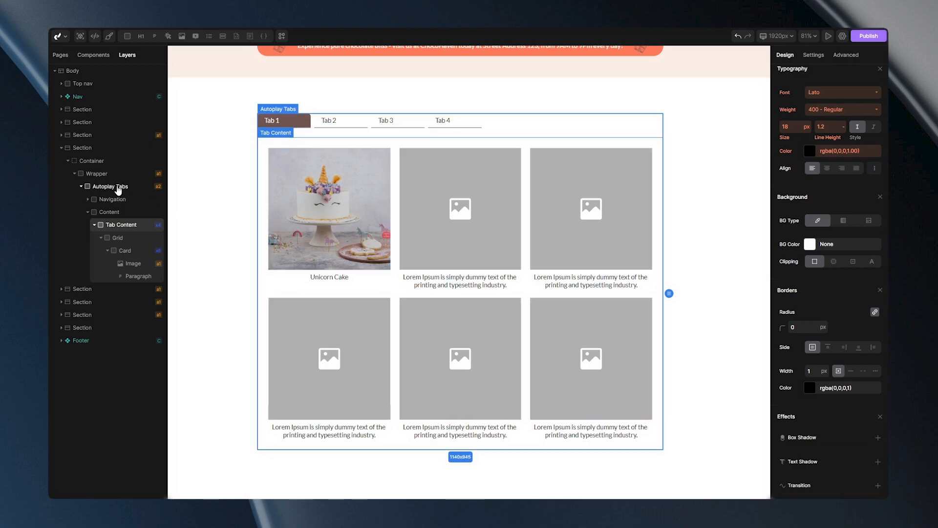
# Set the Opened Tab option of the Autoplay Tabs element to 2
pyautogui.click(117, 189)
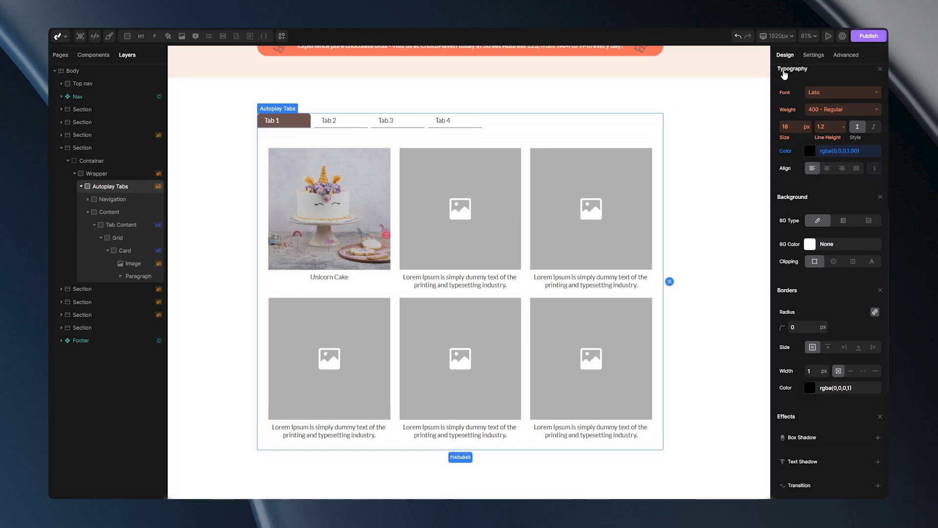
pyautogui.click(814, 55)
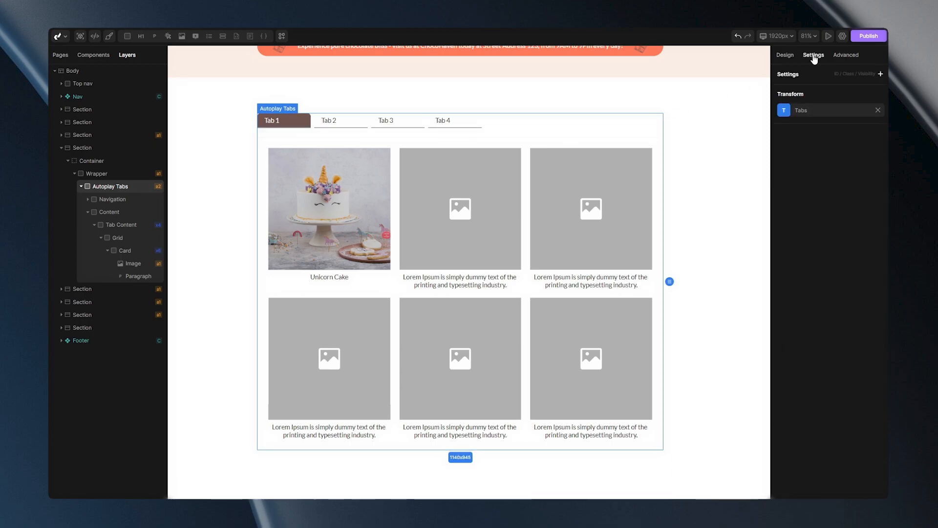
pyautogui.click(784, 110)
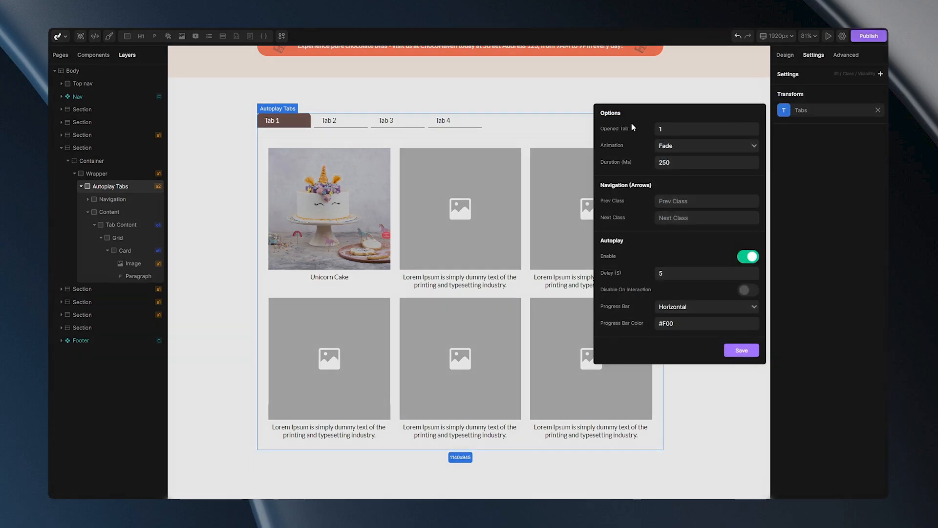
pyautogui.click(672, 131)
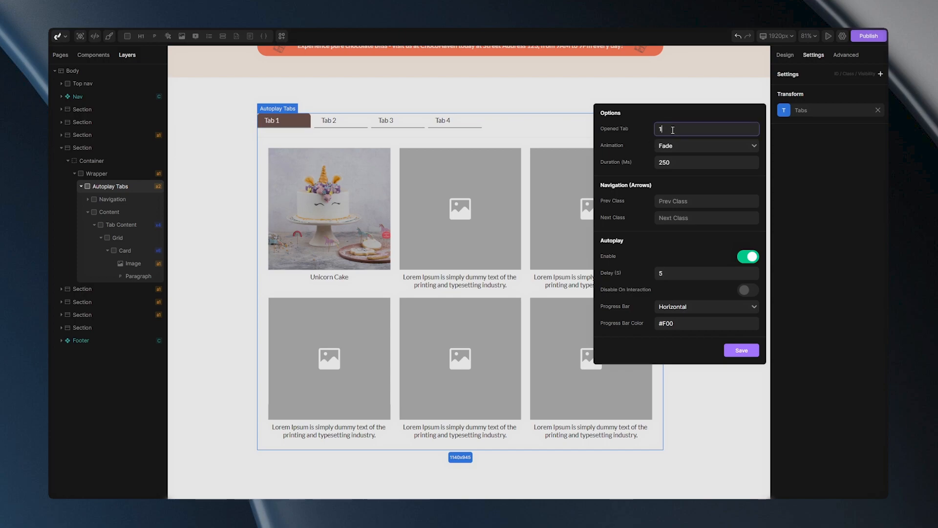
pyautogui.press('BackSpace')
pyautogui.write('2')
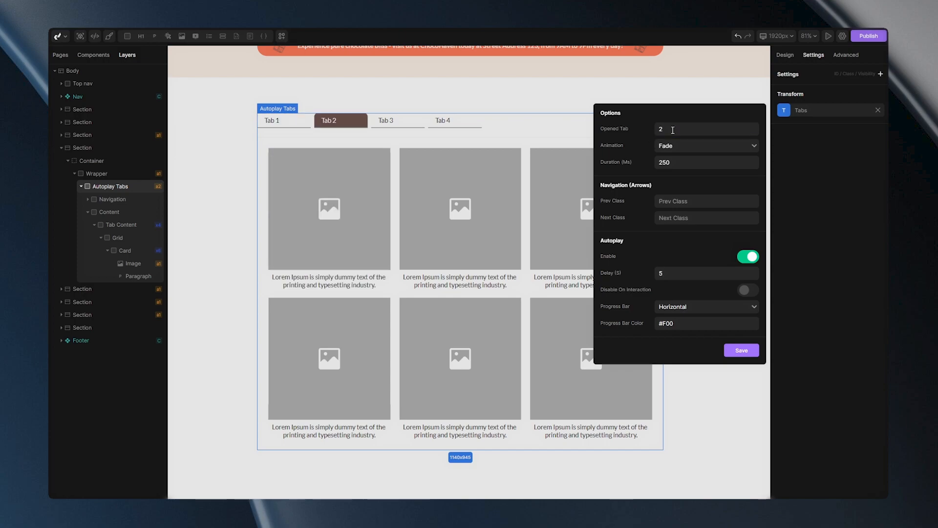
# Set the Opened Tab option to 3 and select the first card's image in that tab
pyautogui.click(674, 126)
pyautogui.press('BackSpace')
pyautogui.write('3')
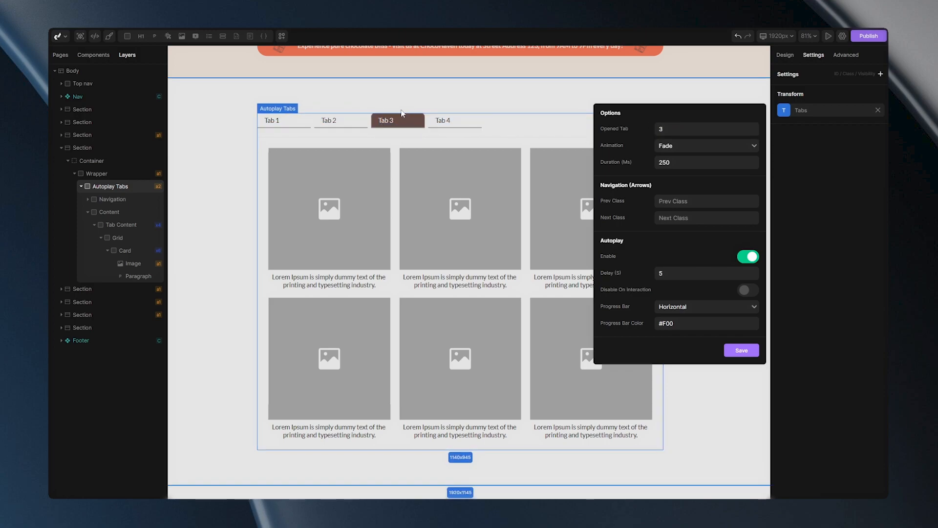
pyautogui.click(346, 206)
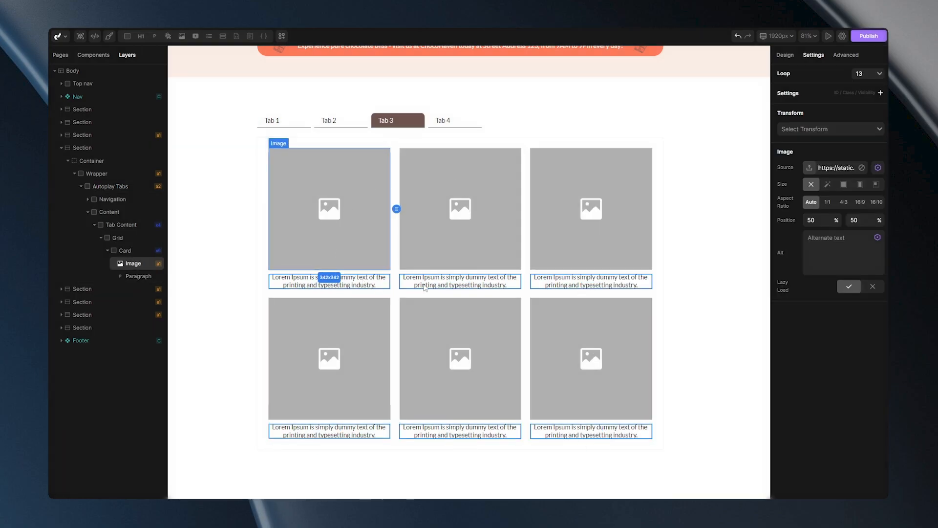
# Review the Autoplay Tabs element's navigation and autoplay options and save them
pyautogui.click(116, 187)
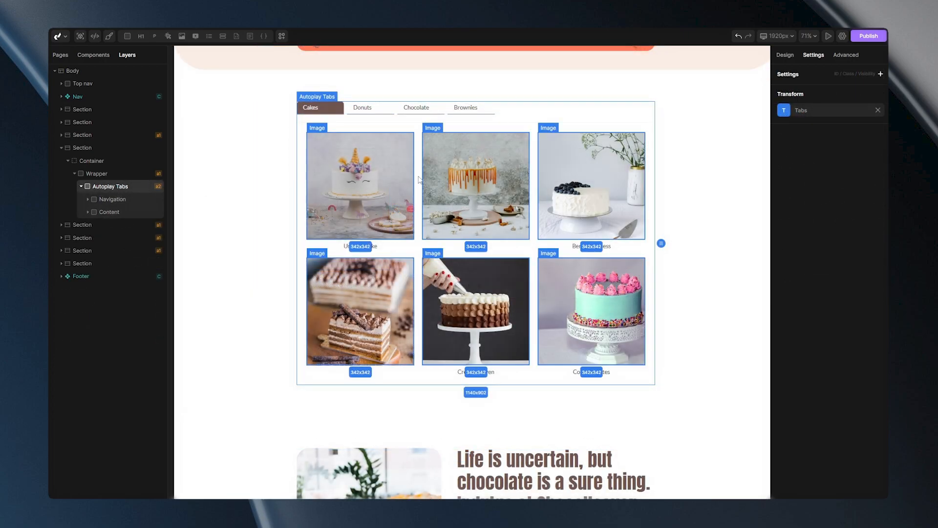
pyautogui.click(784, 110)
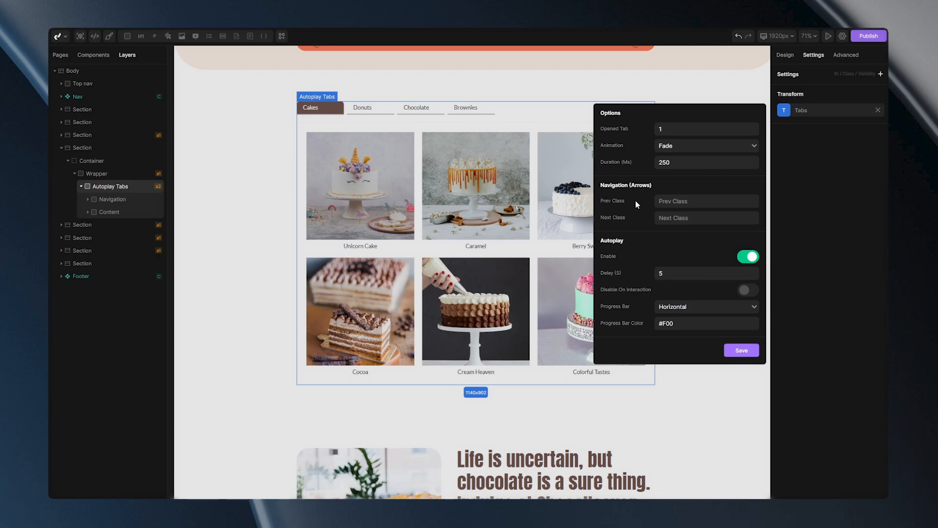
pyautogui.click(741, 350)
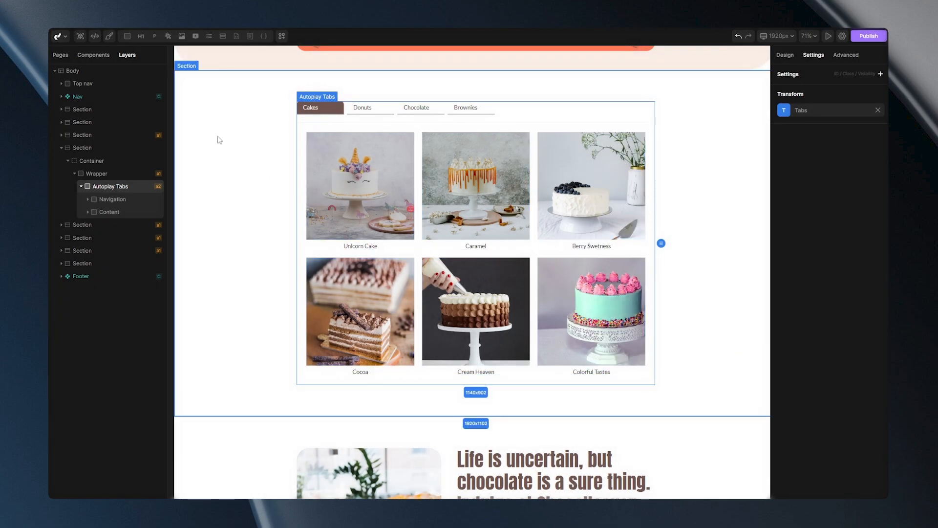
# Add a div inside Autoplay Tabs below the Content element and label it Arrows
pyautogui.click(127, 36)
pyautogui.rightClick(117, 224)
pyautogui.click(187, 231)
pyautogui.write('An')
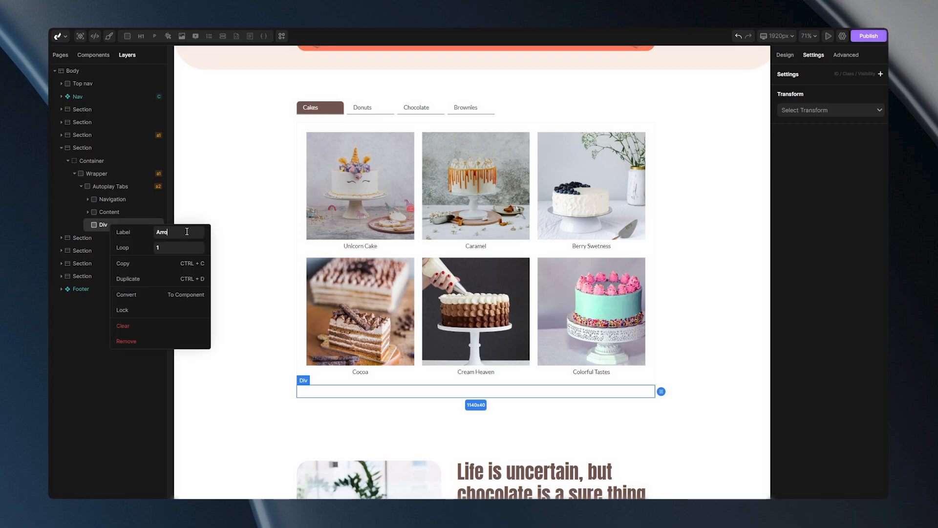
pyautogui.write('rows')
pyautogui.press('Return')
# Nest a div inside Arrows and label it Left
pyautogui.rightClick(111, 239)
pyautogui.write('Left')
pyautogui.press('Return')
# Set the Left div's width and height to 45 px each
pyautogui.click(785, 55)
pyautogui.click(811, 305)
pyautogui.write('45')
pyautogui.press('Tab')
pyautogui.write('45')
pyautogui.press('Return')
# Give the Left div the coral swatch background at about 0.68 opacity and a 50% corner radius
pyautogui.scroll(-5, 863, 307)
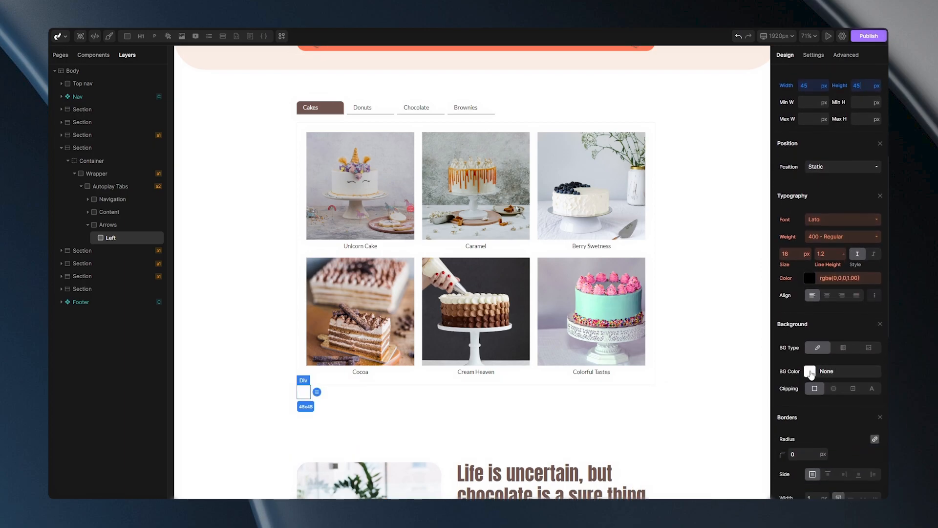
pyautogui.click(810, 373)
pyautogui.click(787, 313)
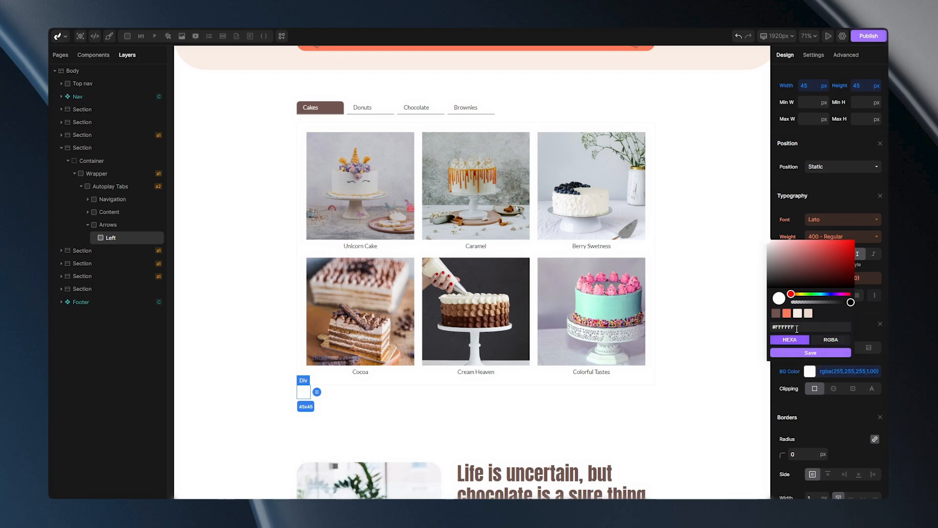
pyautogui.moveTo(851, 302); pyautogui.dragTo(831, 302)
pyautogui.click(811, 352)
pyautogui.click(797, 453)
pyautogui.write('50%')
# Insert an image in the Left div and use left.svg from the uploads as its source
pyautogui.click(182, 36)
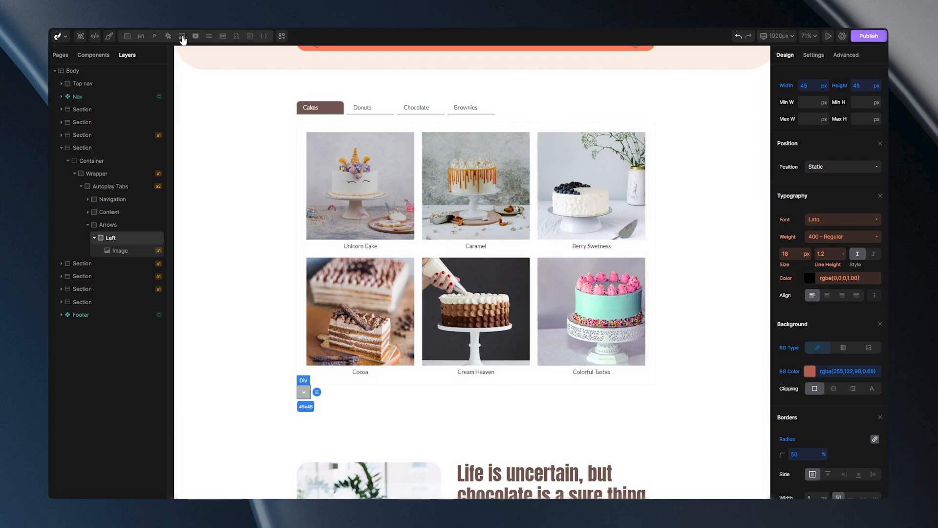
pyautogui.click(814, 55)
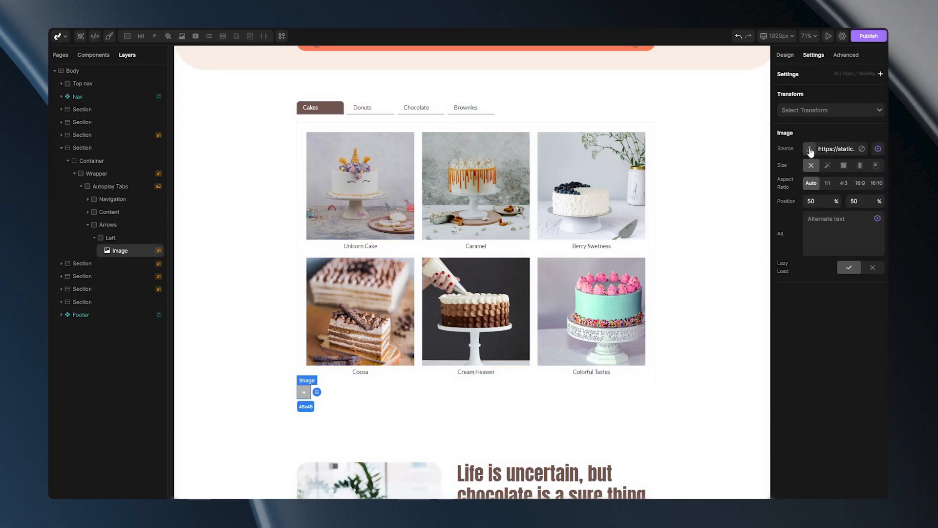
pyautogui.click(812, 148)
pyautogui.click(625, 98)
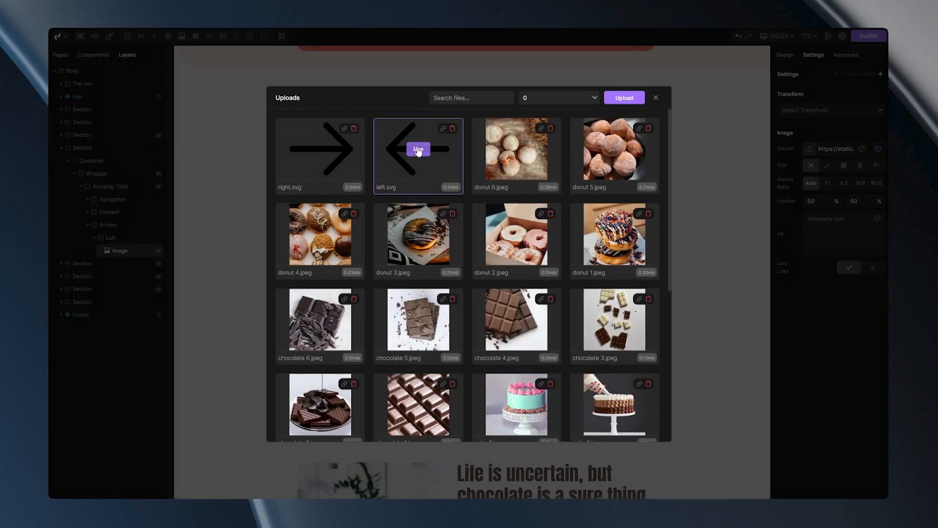
pyautogui.click(418, 149)
# Switch the Left div to a flex layout that centers its arrow vertically and horizontally
pyautogui.click(146, 238)
pyautogui.click(785, 55)
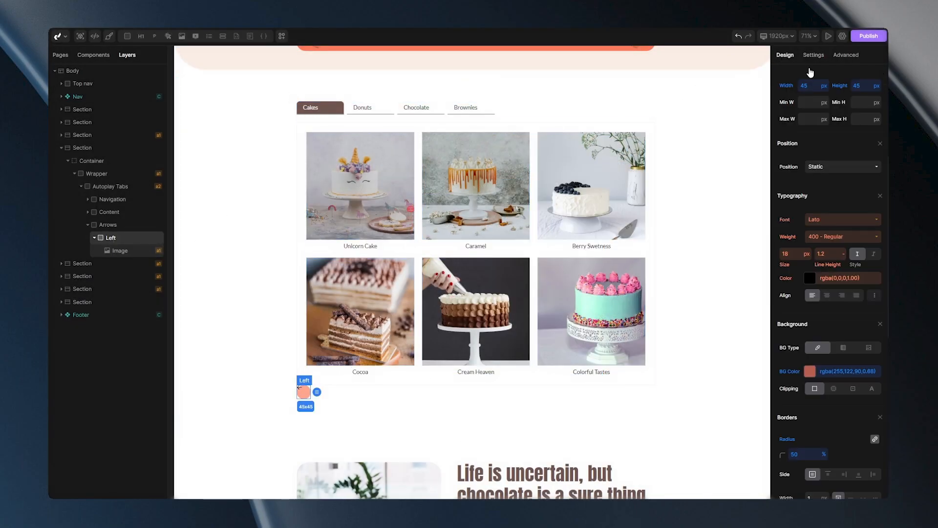
pyautogui.click(824, 138)
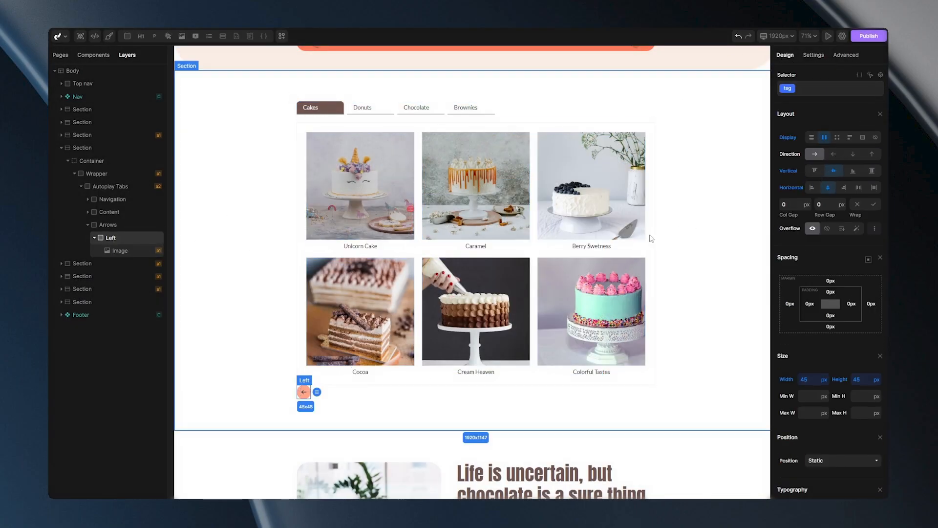
# Copy the Left div into Arrows and label the copy Right
pyautogui.hotkey('ctrl', 'c')
pyautogui.click(108, 225)
pyautogui.hotkey('ctrl', 'v')
pyautogui.rightClick(111, 264)
pyautogui.write('Right')
pyautogui.press('Return')
# Replace the image in the Right div with right.svg from the uploads
pyautogui.click(120, 276)
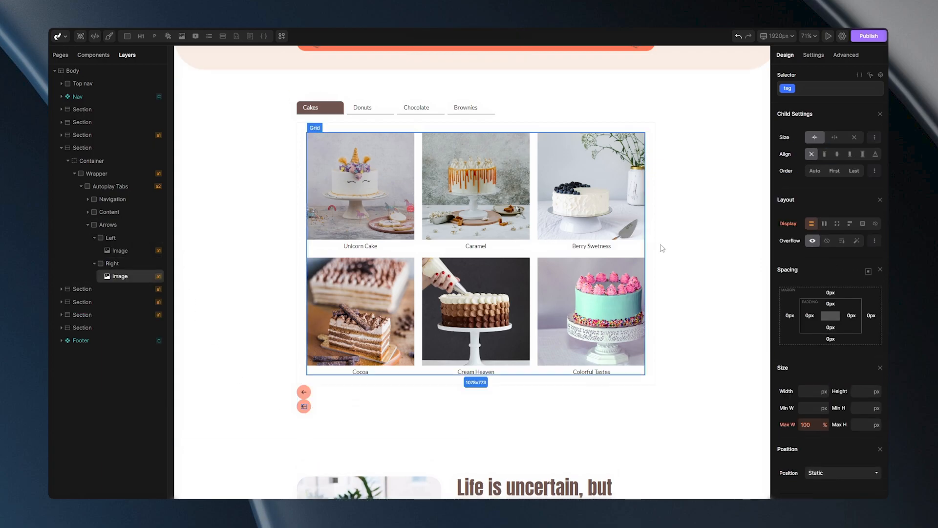
pyautogui.click(814, 55)
pyautogui.click(809, 148)
pyautogui.click(324, 149)
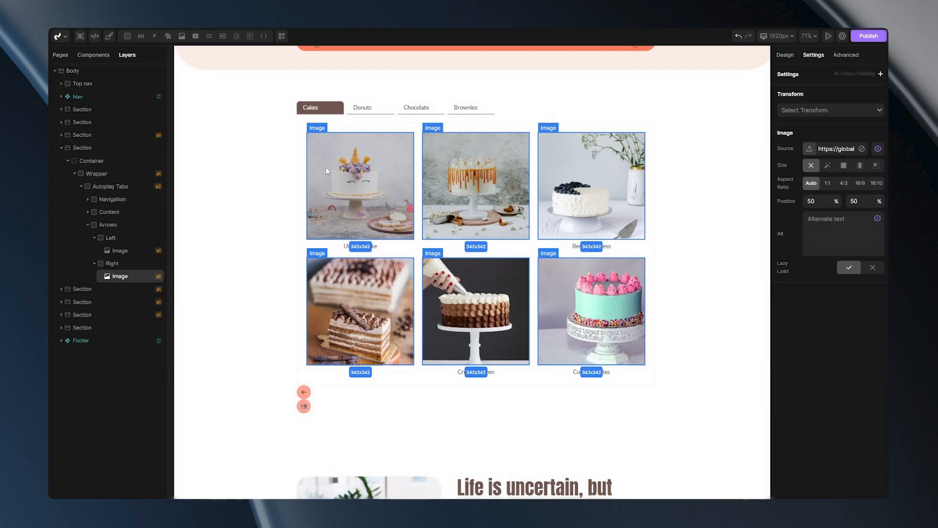
# Lay out Arrows as a horizontally centered flex row with a 45 px column gap and a 20 px top margin
pyautogui.click(108, 225)
pyautogui.click(785, 55)
pyautogui.click(824, 137)
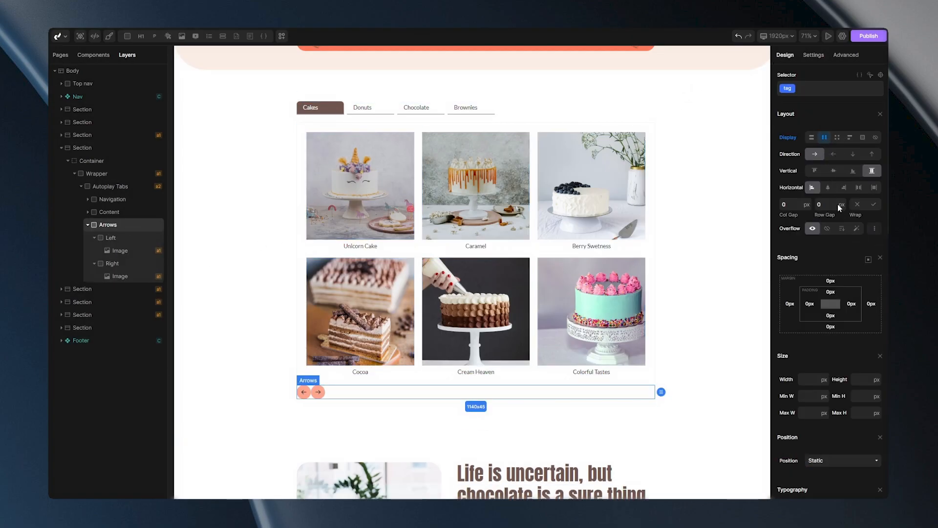
pyautogui.click(828, 188)
pyautogui.write('45')
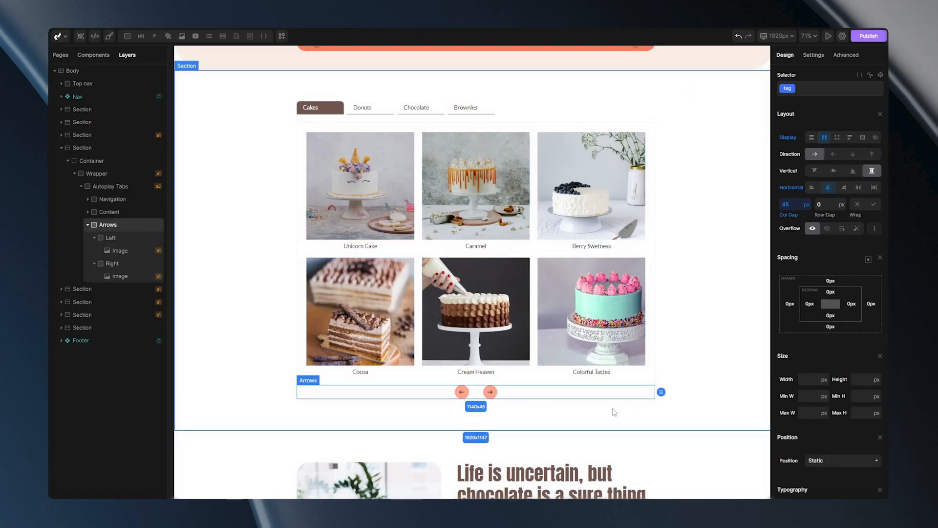
pyautogui.moveTo(846, 278); pyautogui.dragTo(847, 272)
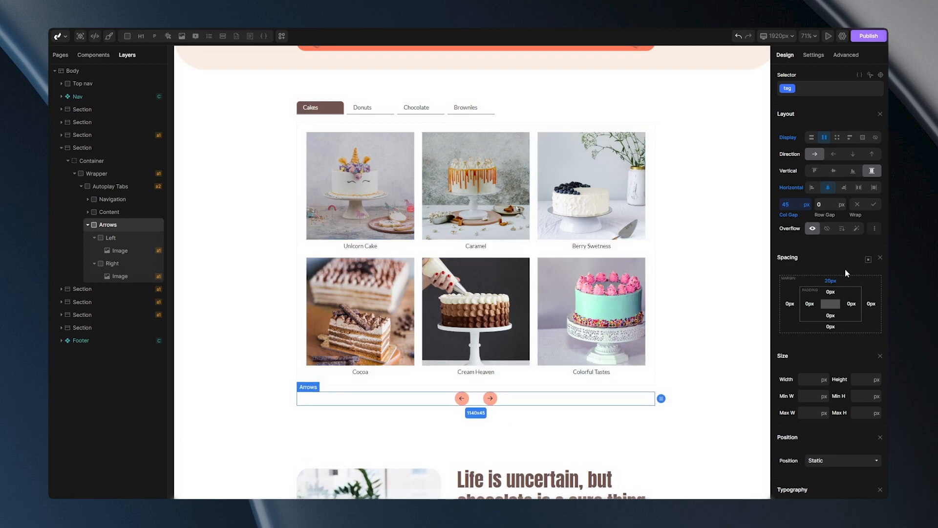
# Add a new class named arrow-prev to the Left arrow div
pyautogui.click(603, 441)
pyautogui.moveTo(530, 429); pyautogui.dragTo(576, 379)
pyautogui.scroll(5, 550, 359)
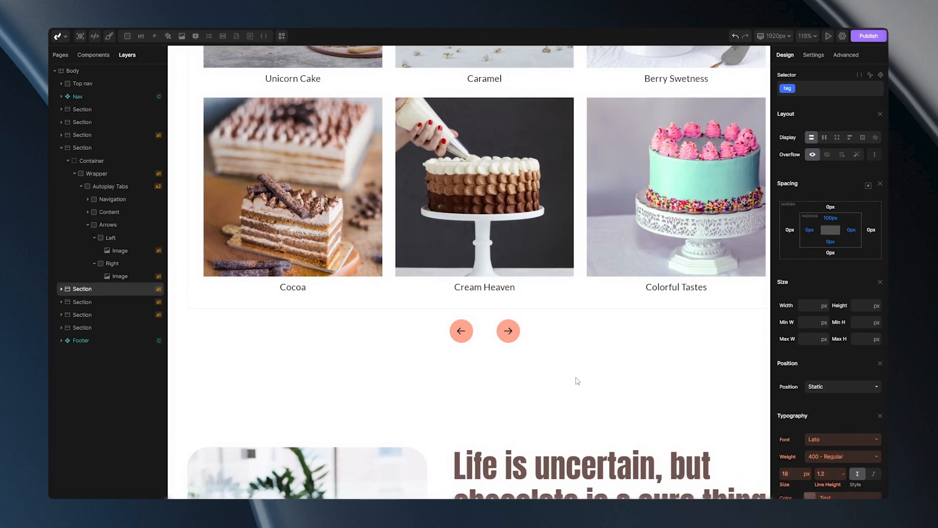
pyautogui.click(111, 238)
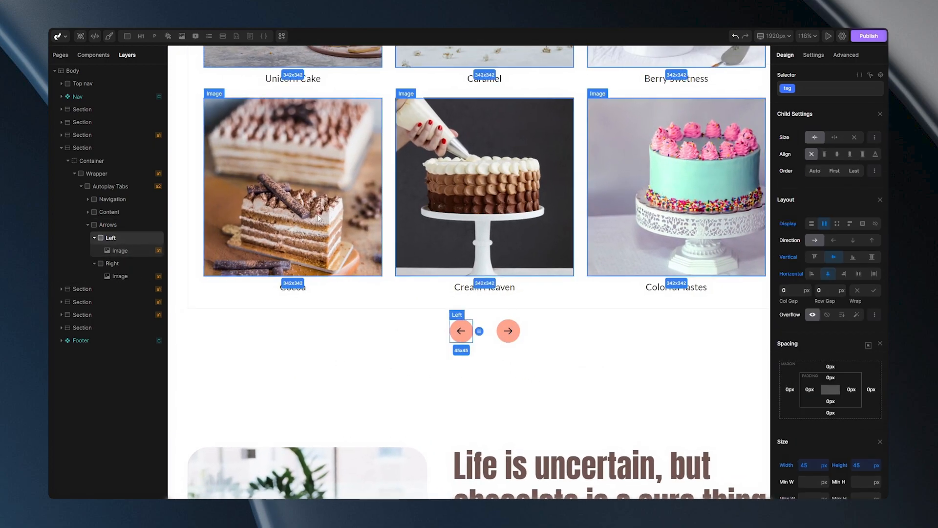
pyautogui.click(819, 91)
pyautogui.write('ar')
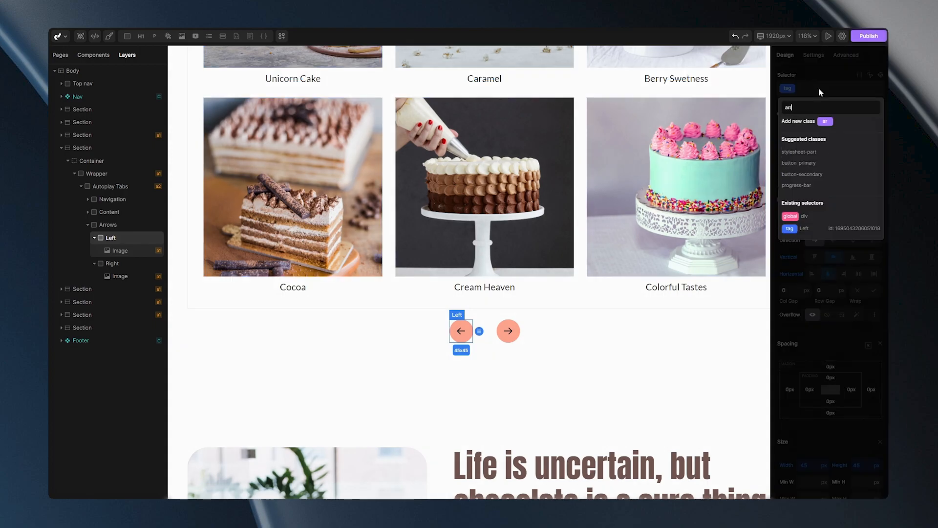
pyautogui.write('row-prev')
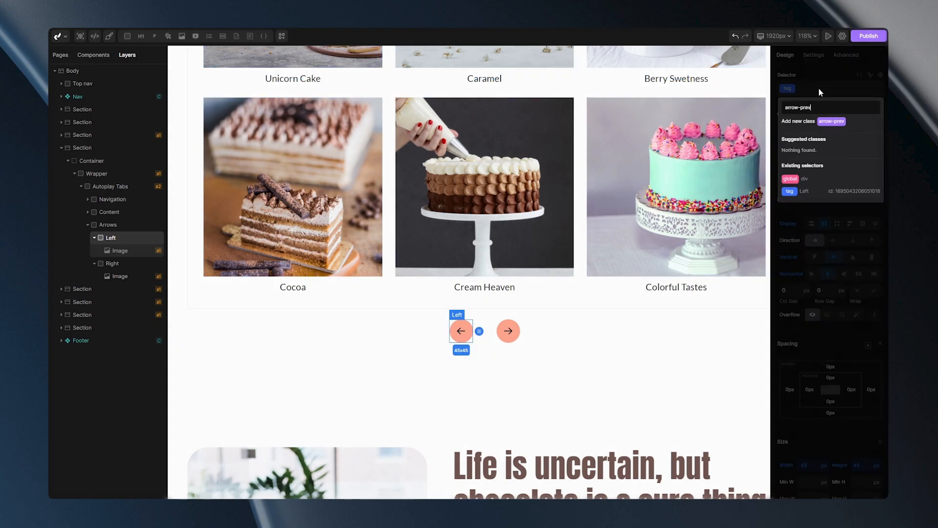
pyautogui.press('Return')
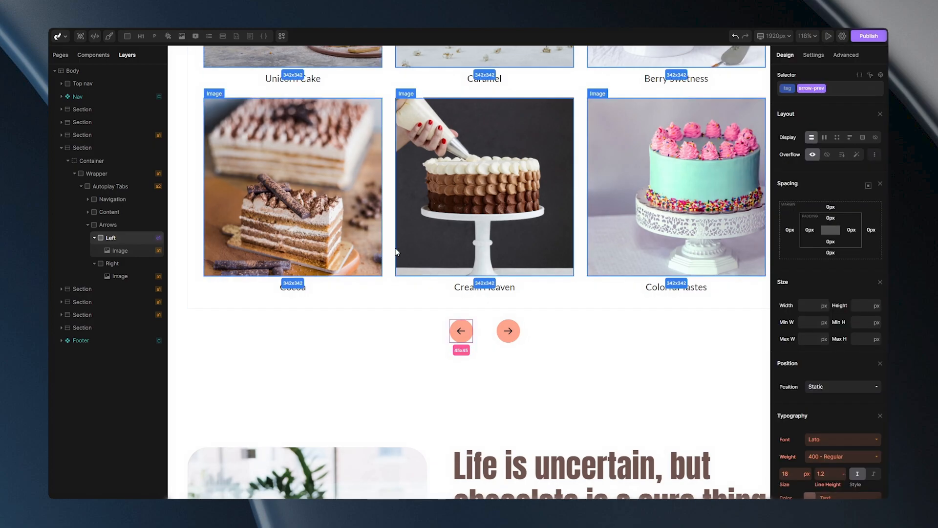
# Add a new class named arrow-next to the Right arrow div
pyautogui.click(111, 263)
pyautogui.click(837, 90)
pyautogui.write('arrow-next')
pyautogui.press('Return')
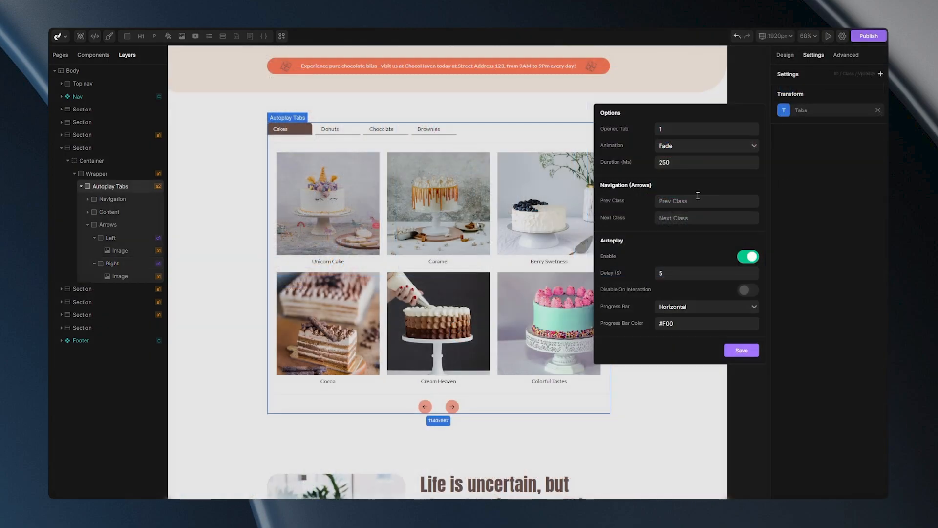
# Set the tabs' Prev Class to arrow-prev and enter the right arrow's class as the Next Class
pyautogui.click(690, 200)
pyautogui.write('arrow-prev')
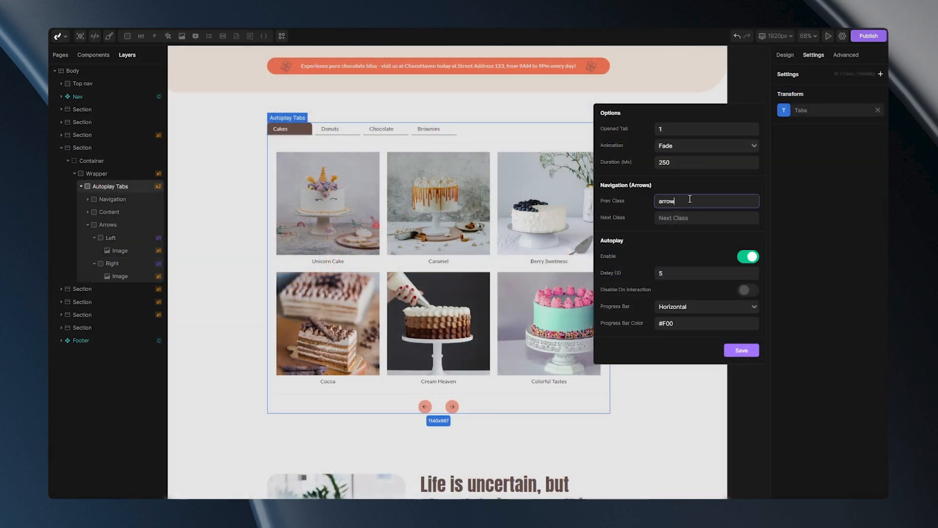
pyautogui.click(665, 217)
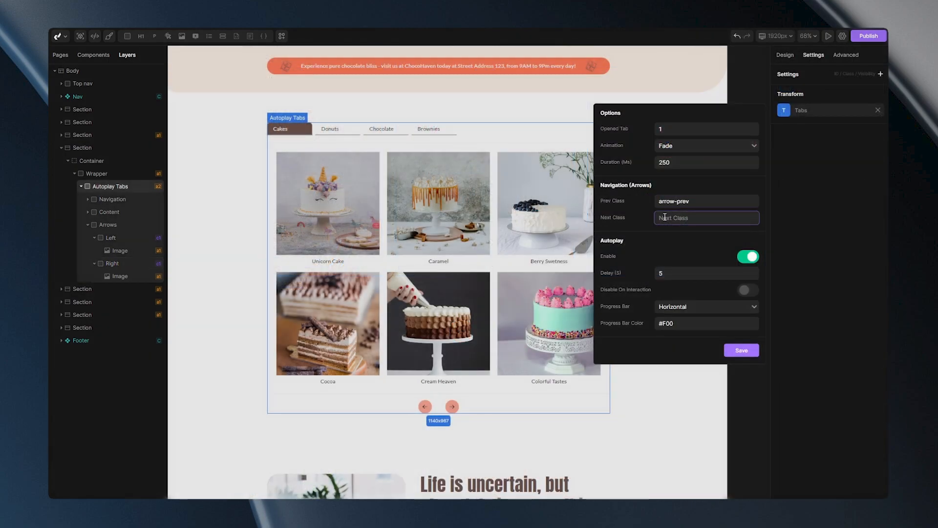
pyautogui.write('a')
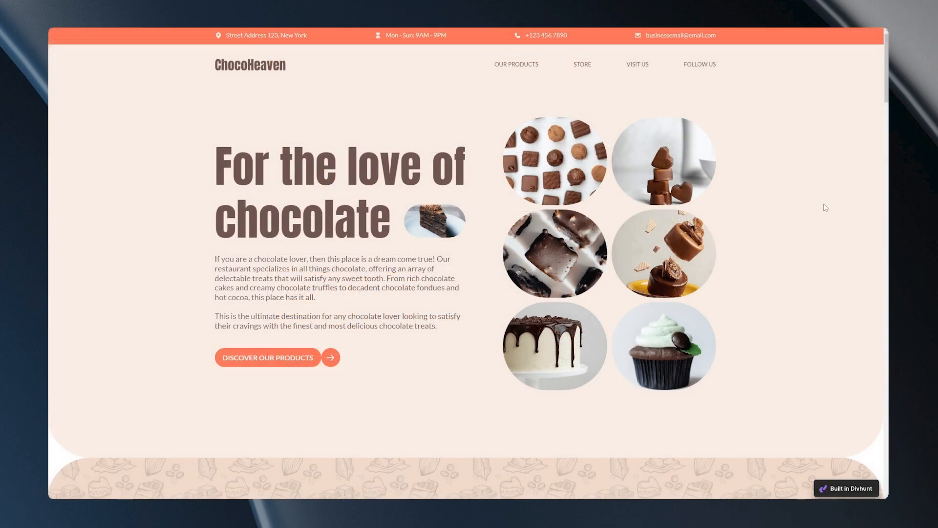
# Check the tabs block on the live page by switching through the Donuts, Chocolate and Brownies tabs
pyautogui.moveTo(886, 87); pyautogui.dragTo(886, 220)
pyautogui.scroll(-6, 772, 246)
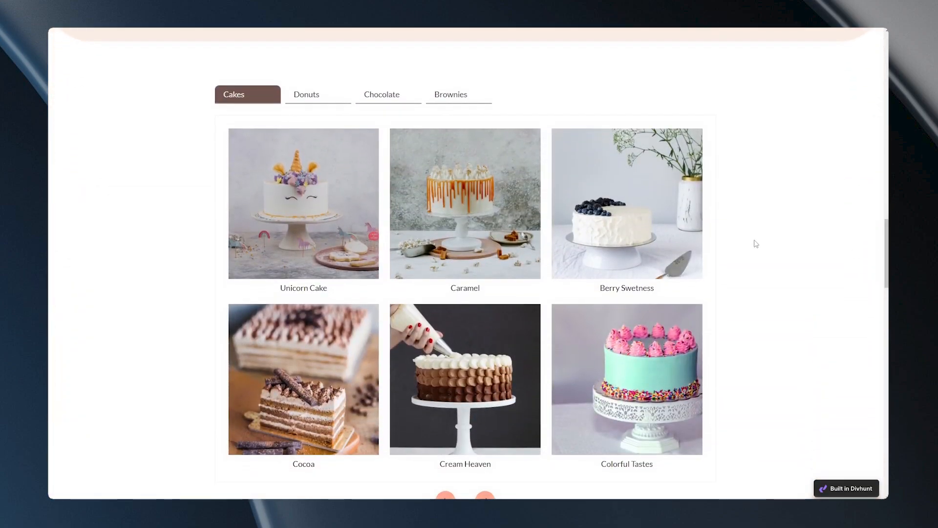
pyautogui.click(323, 100)
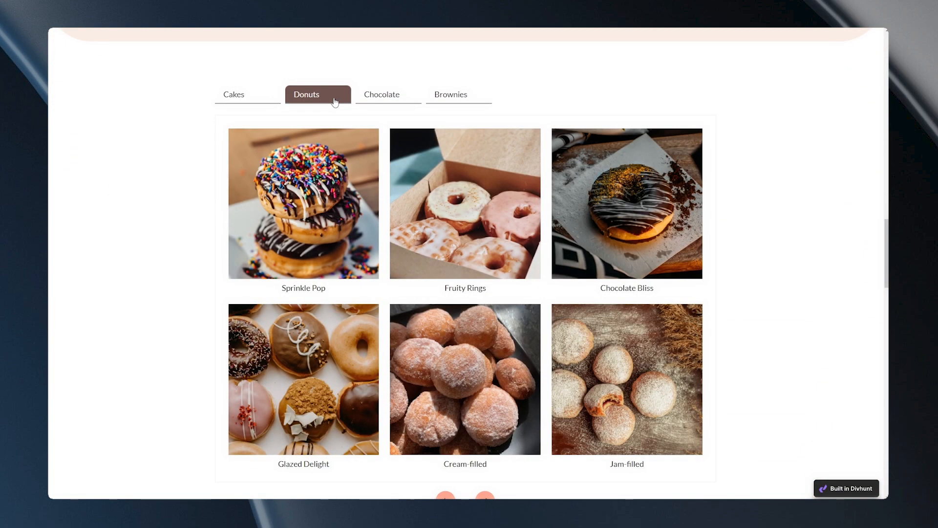
pyautogui.click(384, 100)
pyautogui.click(439, 100)
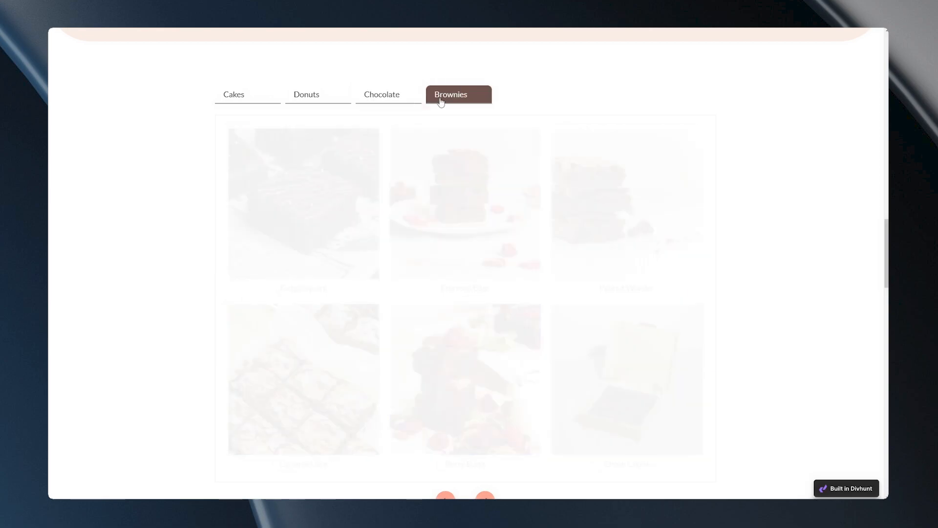
# Test the tabs block on the live page by opening the Cakes tab and stepping with the next and previous arrows
pyautogui.click(262, 99)
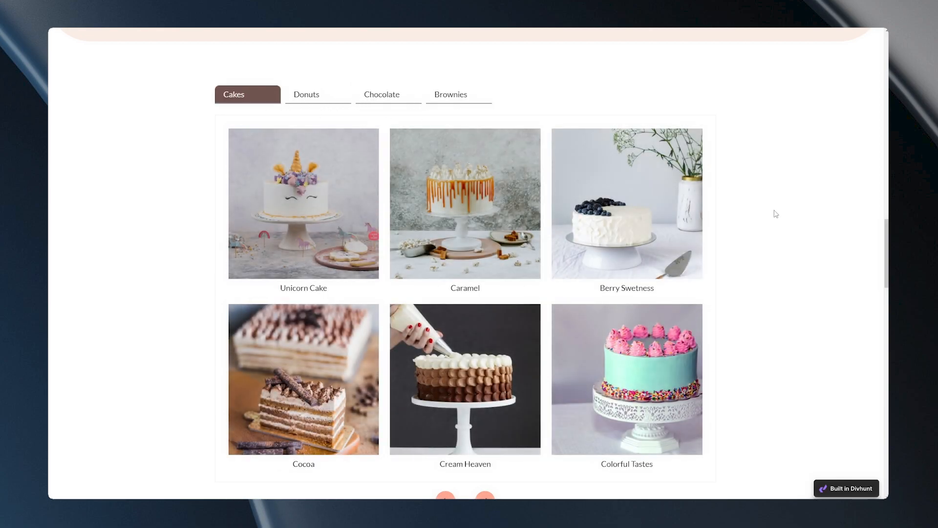
pyautogui.scroll(-2, 870, 280)
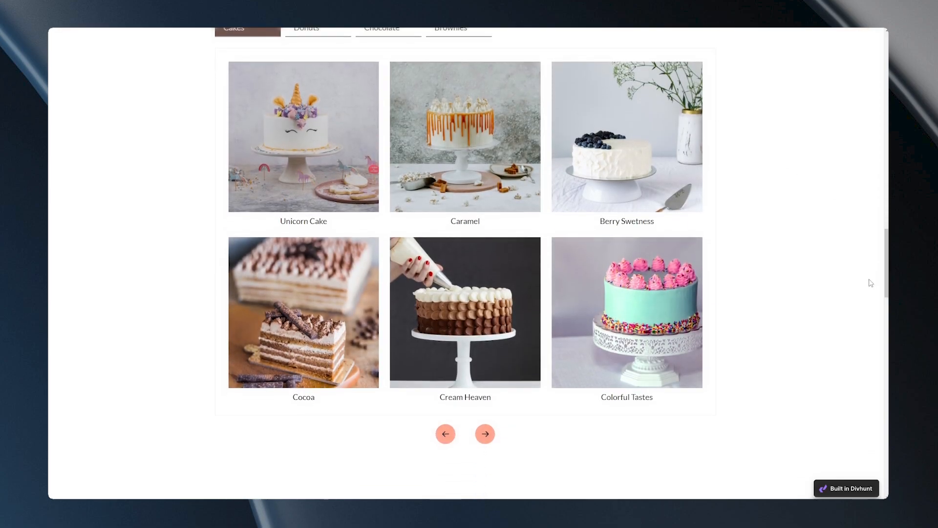
pyautogui.click(485, 434)
pyautogui.click(485, 434)
pyautogui.click(485, 435)
pyautogui.click(448, 435)
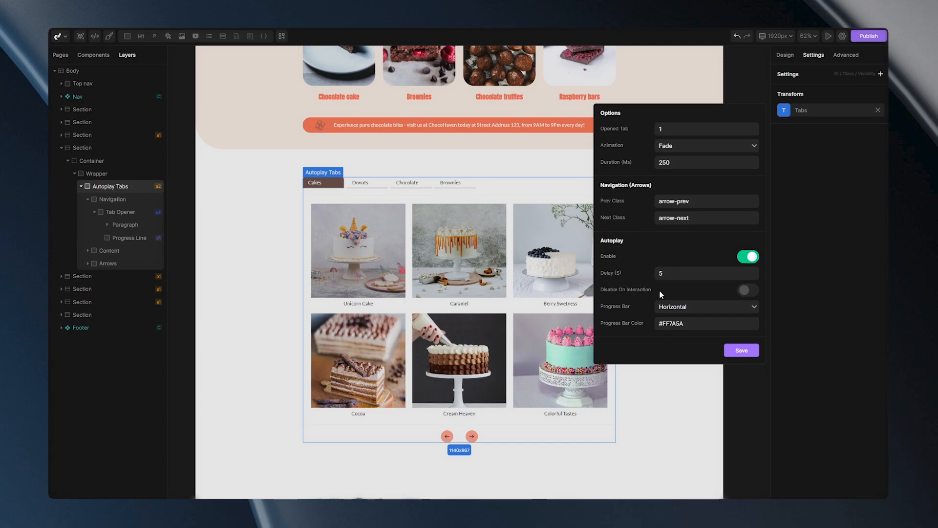
# Set the autoplay Progress Bar to Horizontal with Disable On Interaction off, and save the tabs options
pyautogui.click(743, 291)
pyautogui.click(743, 289)
pyautogui.moveTo(602, 306); pyautogui.dragTo(631, 305)
pyautogui.click(635, 309)
pyautogui.click(693, 310)
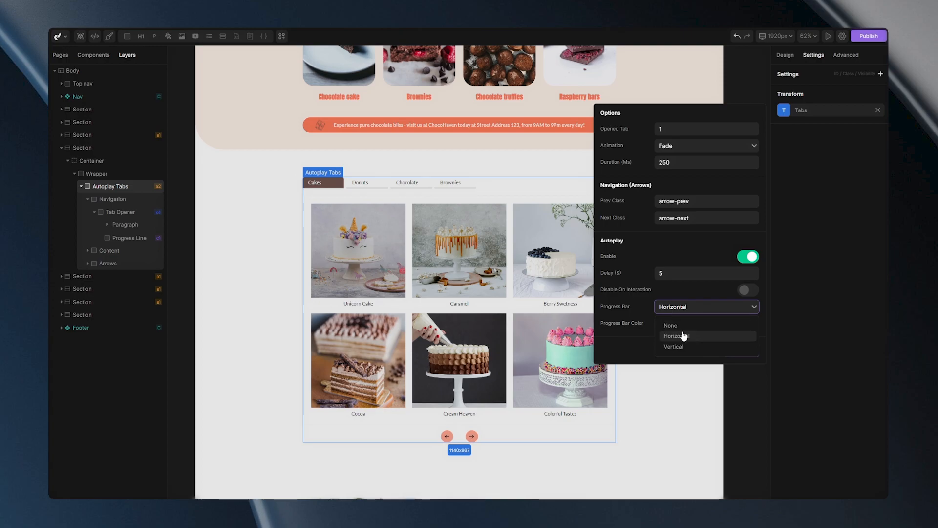
pyautogui.click(679, 336)
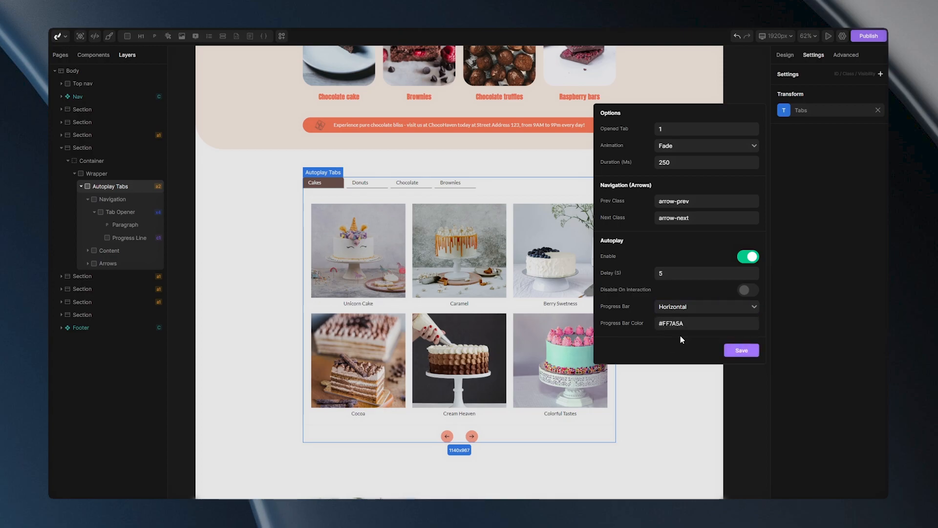
pyautogui.click(739, 350)
# Set the background color of the tab openers' Progress Line to the saved brown Text color
pyautogui.scroll(5, 372, 198)
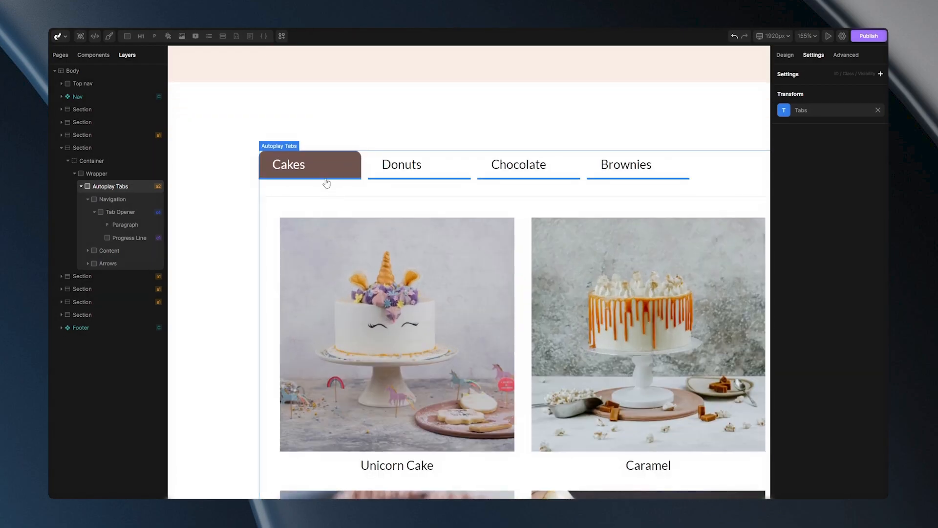
pyautogui.click(325, 181)
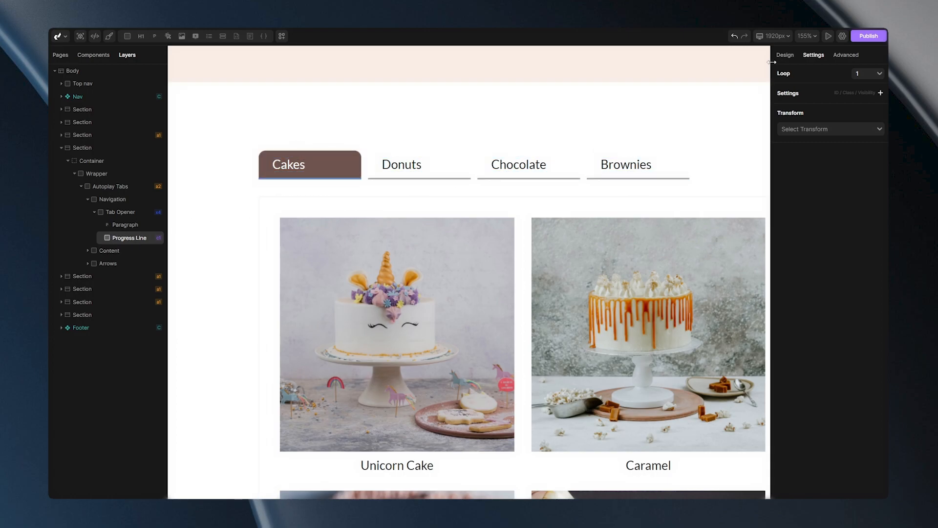
pyautogui.click(785, 55)
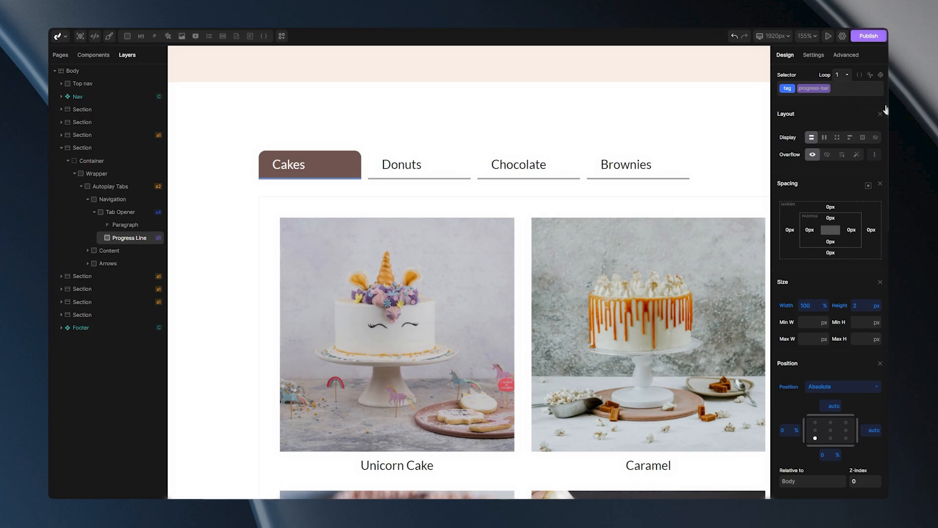
pyautogui.scroll(-10, 830, 279)
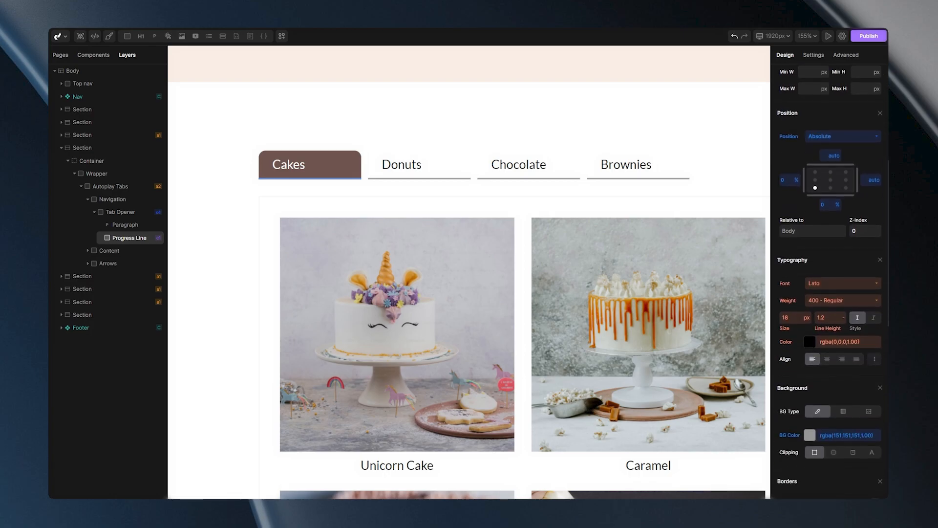
pyautogui.scroll(-1, 831, 293)
pyautogui.click(810, 319)
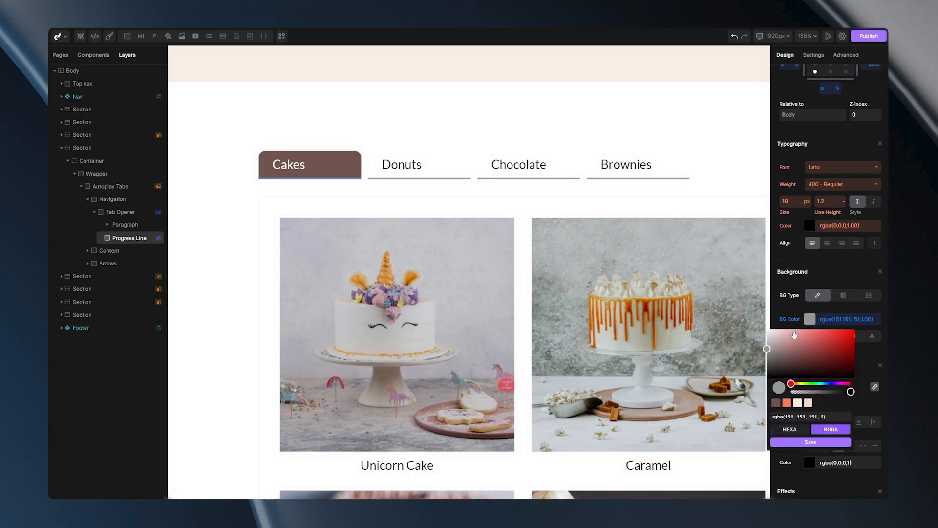
pyautogui.click(777, 403)
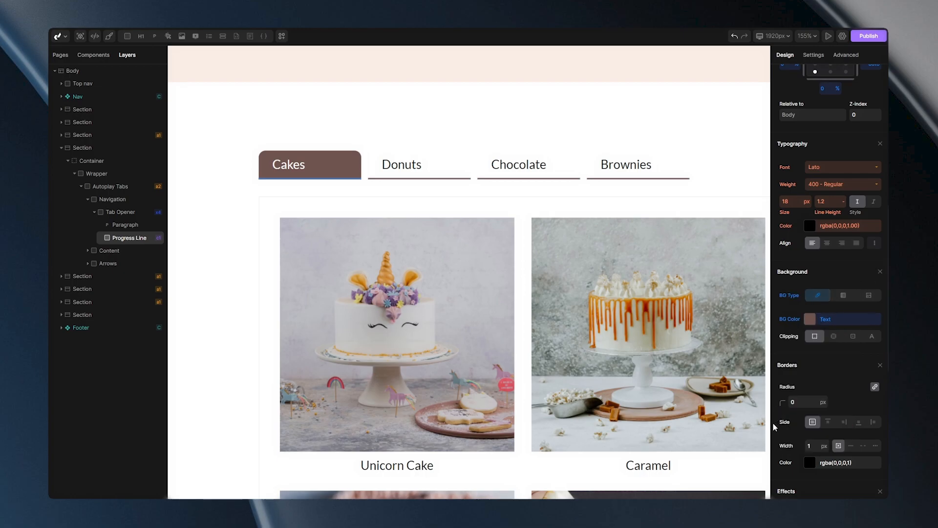
# Open the Tabs transform options of Autoplay Tabs and examine the Progress Bar Color
pyautogui.click(122, 187)
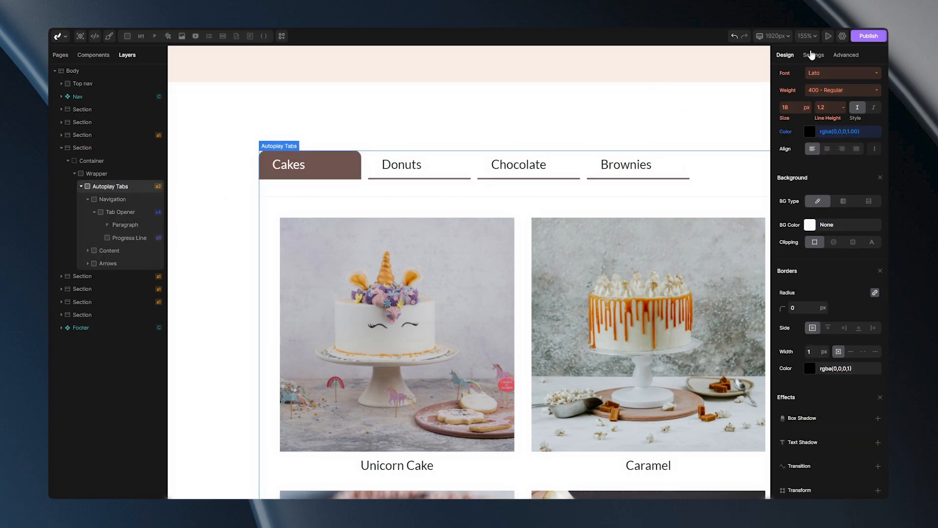
pyautogui.click(812, 56)
pyautogui.click(790, 113)
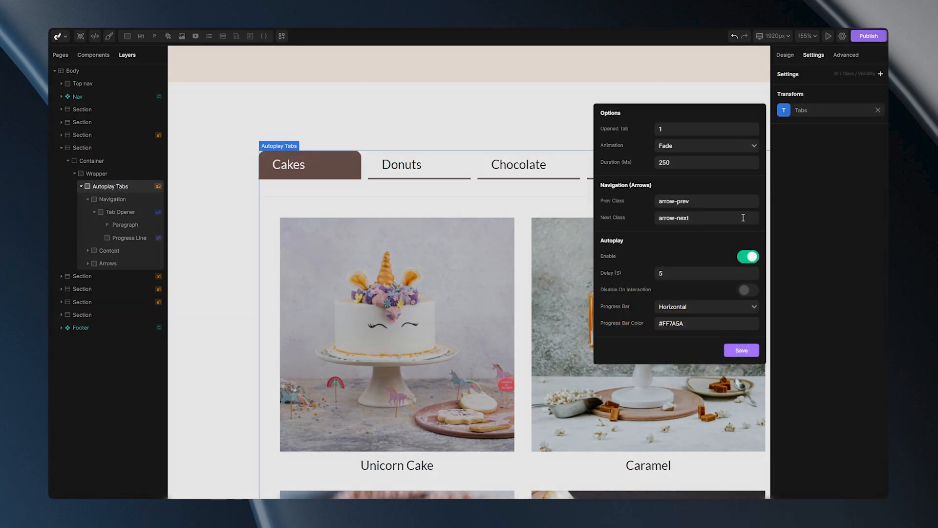
pyautogui.click(665, 323)
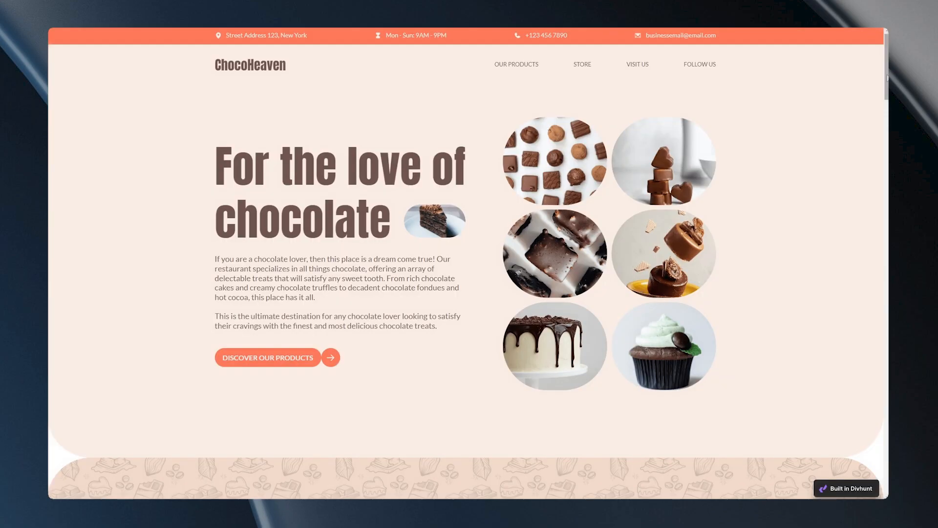
# Check the progress line on the live page's tabs at a larger zoom, switching to the Donuts tab
pyautogui.scroll(-15, 882, 207)
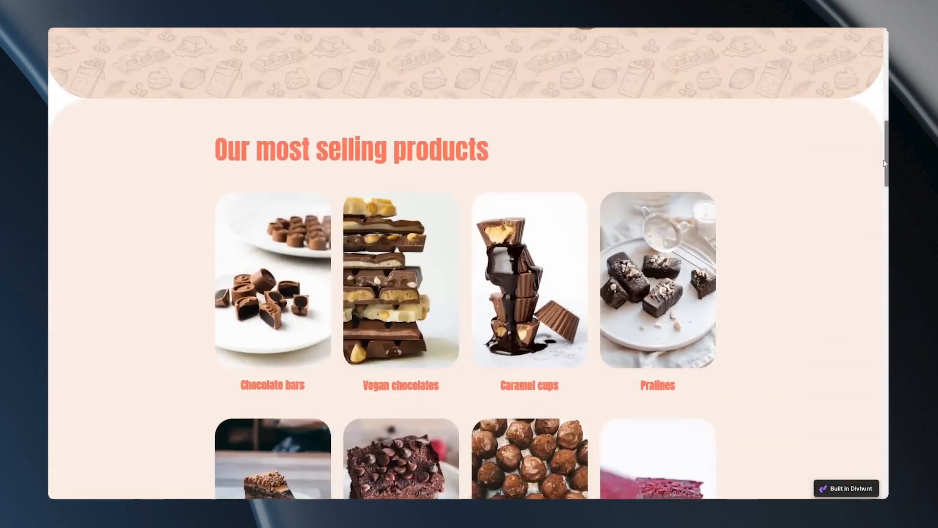
pyautogui.scroll(-7, 882, 208)
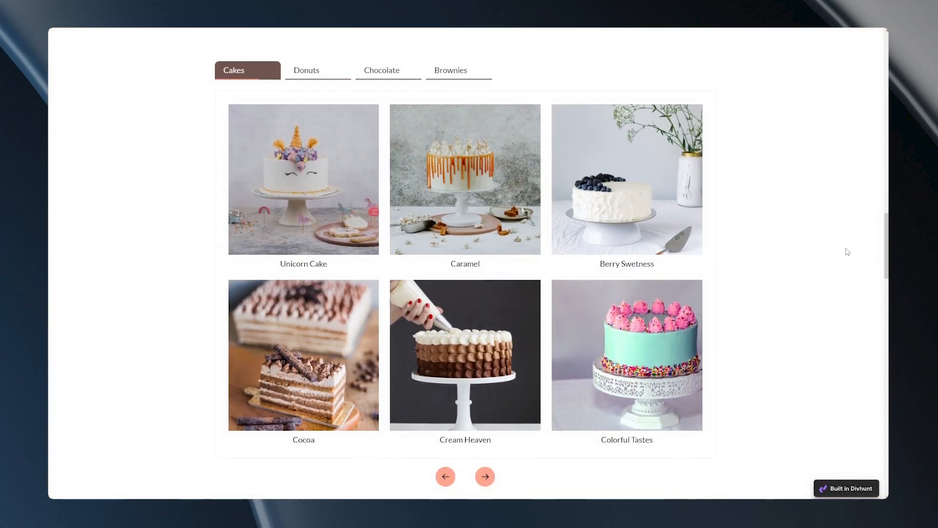
pyautogui.hotkey('ctrl', '+')
pyautogui.hotkey('ctrl', '+')
pyautogui.hotkey('ctrl', '+')
pyautogui.hotkey('ctrl', '+')
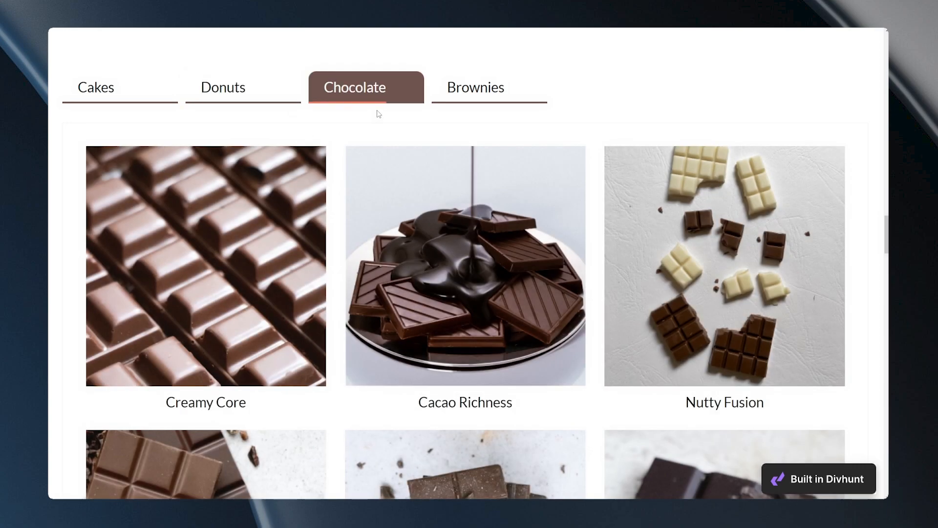
pyautogui.click(236, 92)
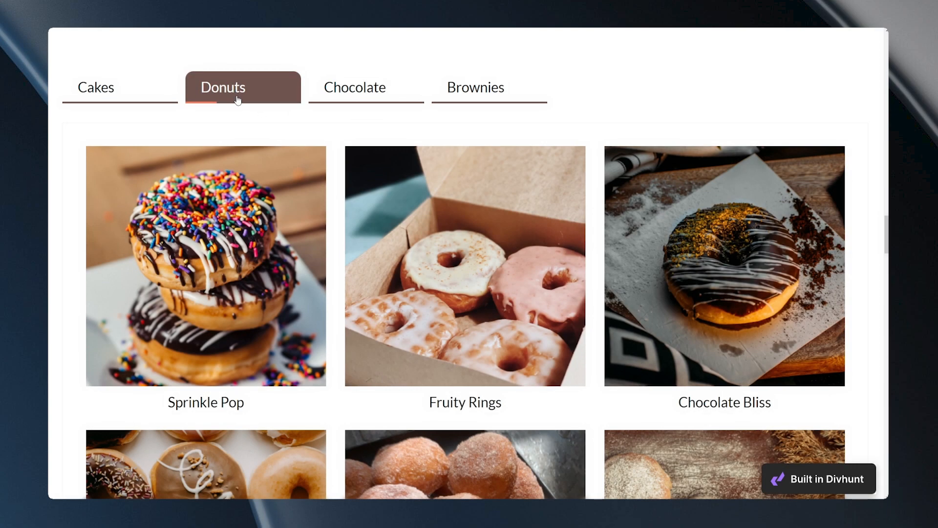